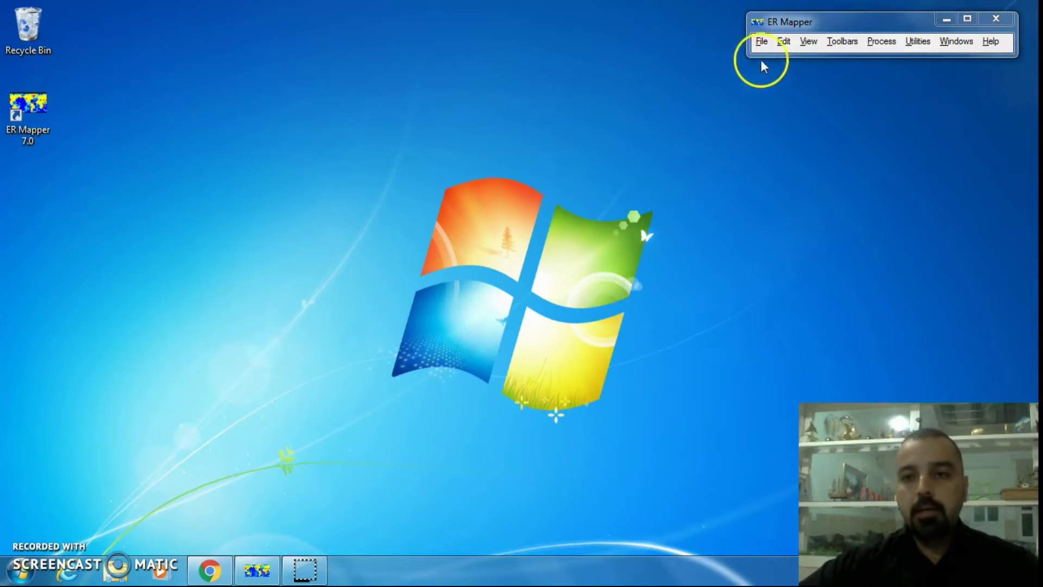
# - Reposition the ER Mapper main window and create a new empty algorithm window
pyautogui.moveTo(789, 27); pyautogui.dragTo(778, 50)
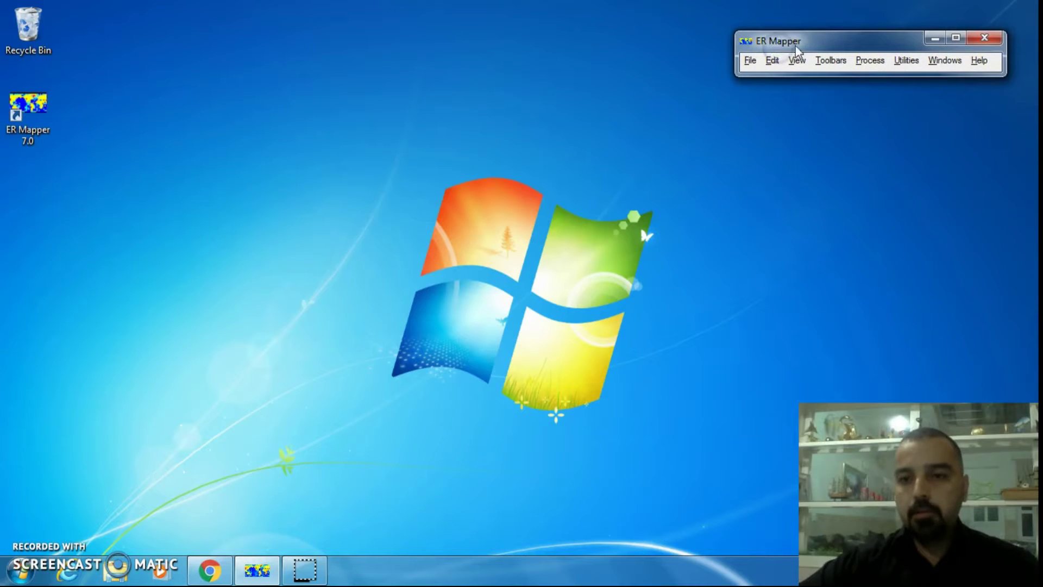
pyautogui.moveTo(868, 39)
pyautogui.mouseDown()
pyautogui.moveTo(832, 34)
pyautogui.moveTo(860, 39)
pyautogui.mouseUp()
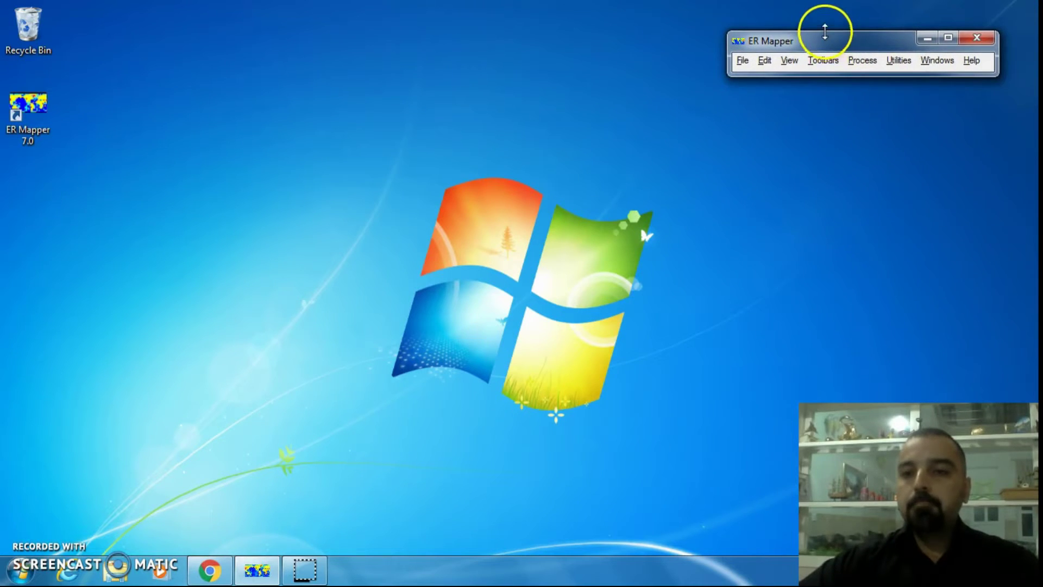
pyautogui.moveTo(846, 44); pyautogui.dragTo(873, 28)
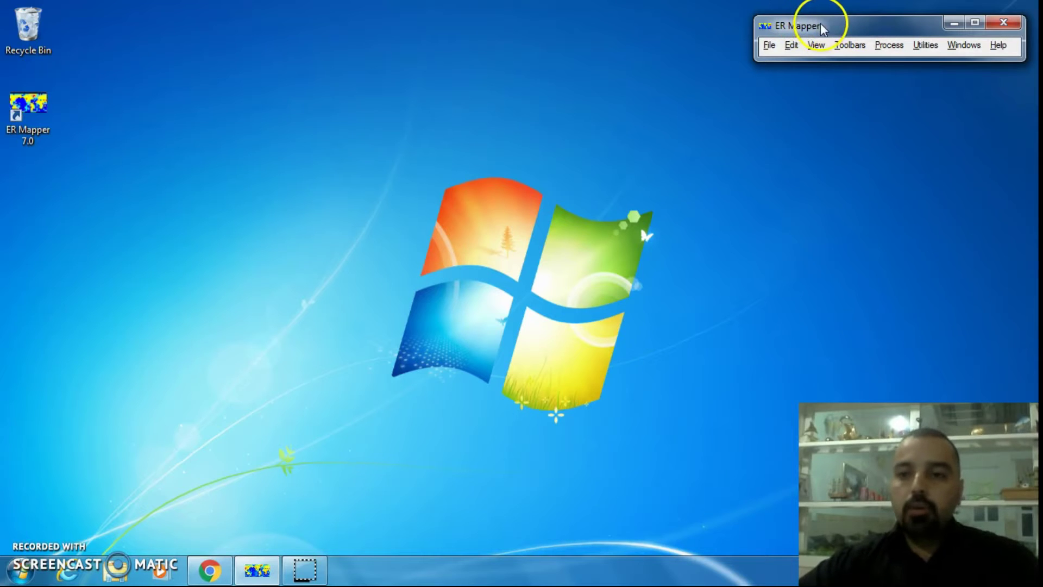
pyautogui.click(771, 46)
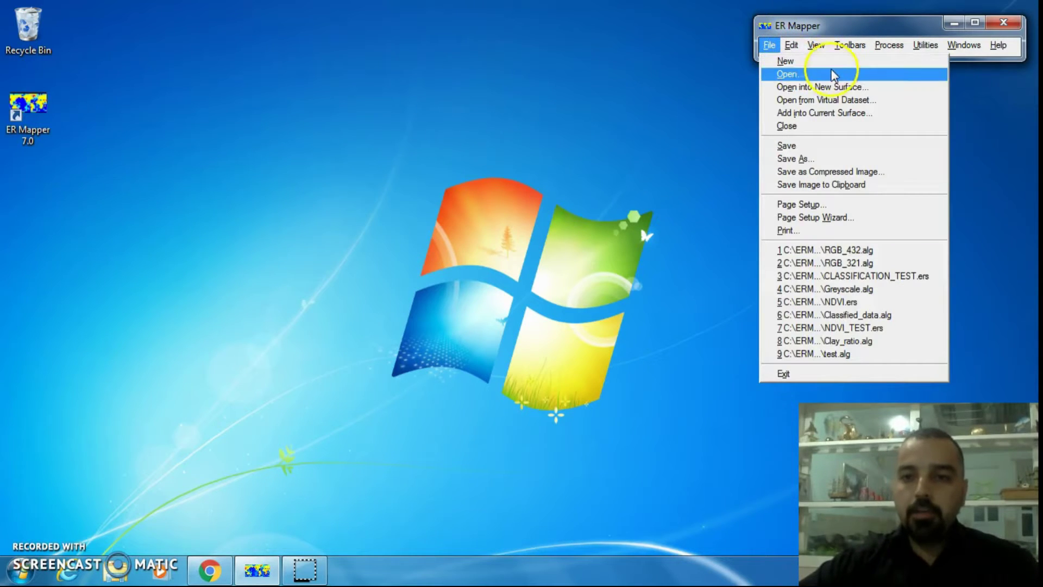
pyautogui.click(815, 63)
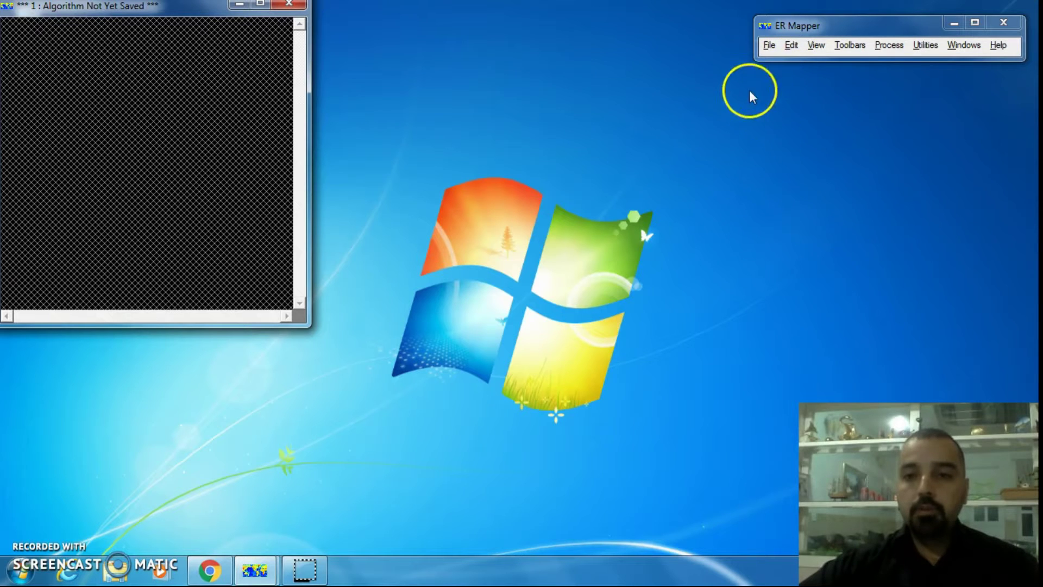
# - Show the Standard toolbar and move the main window so the whole toolbar fits on the desktop
pyautogui.click(768, 46)
pyautogui.click(767, 47)
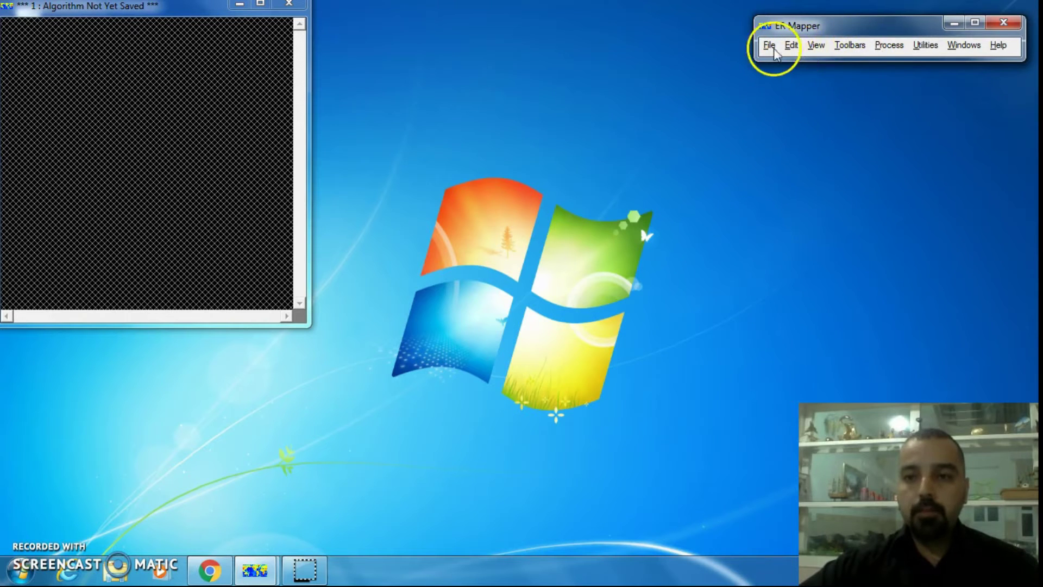
pyautogui.click(845, 47)
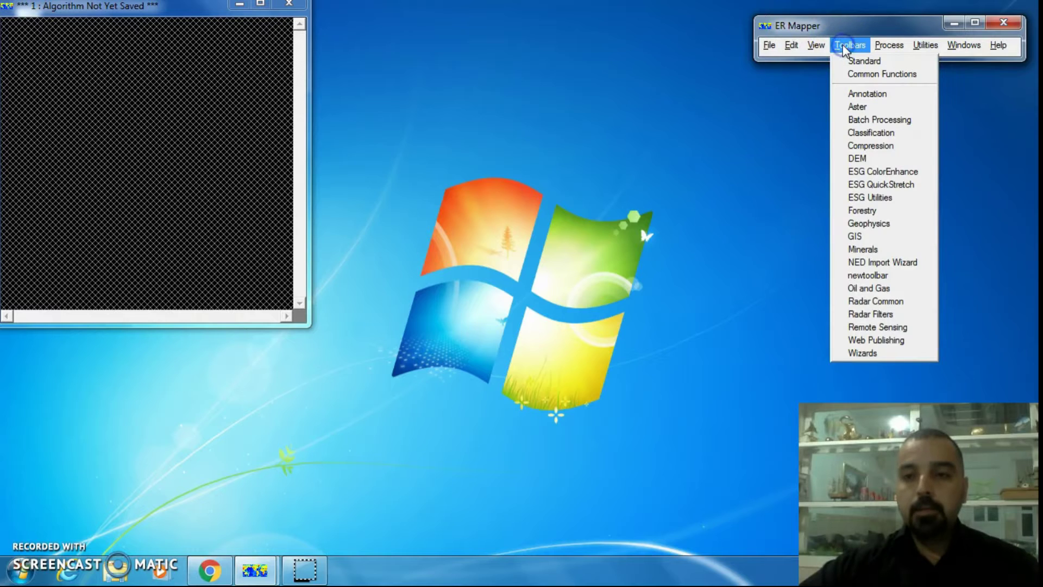
pyautogui.click(896, 62)
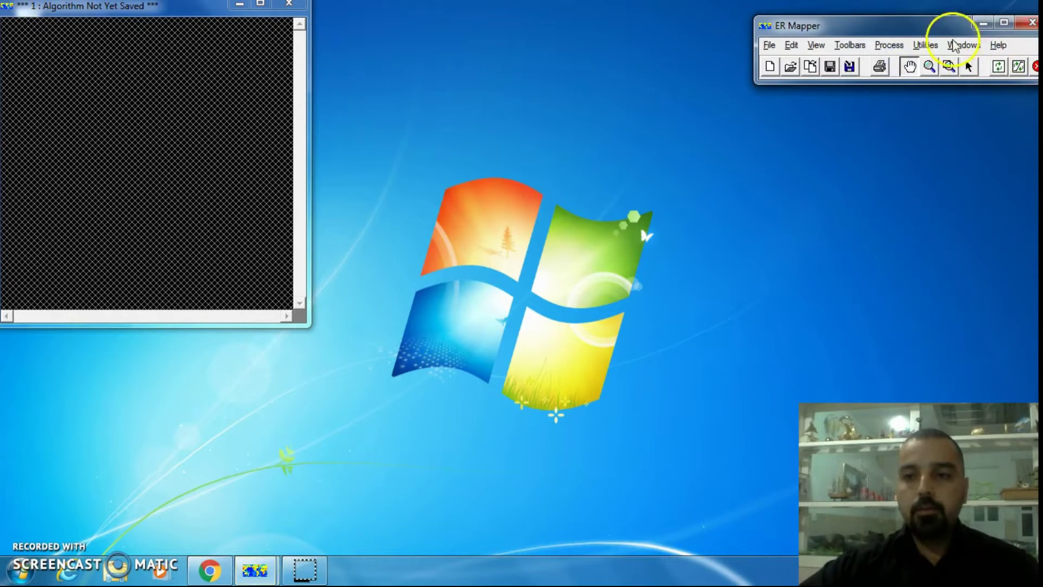
pyautogui.moveTo(934, 26); pyautogui.dragTo(847, 21)
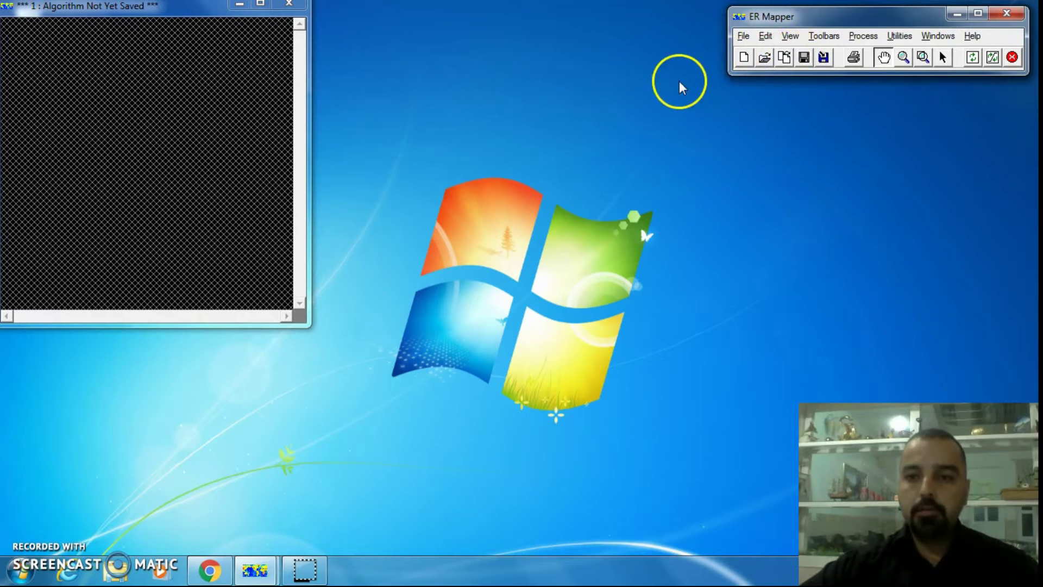
# - Create a second empty algorithm window and review the File commands for making a new one
pyautogui.click(744, 58)
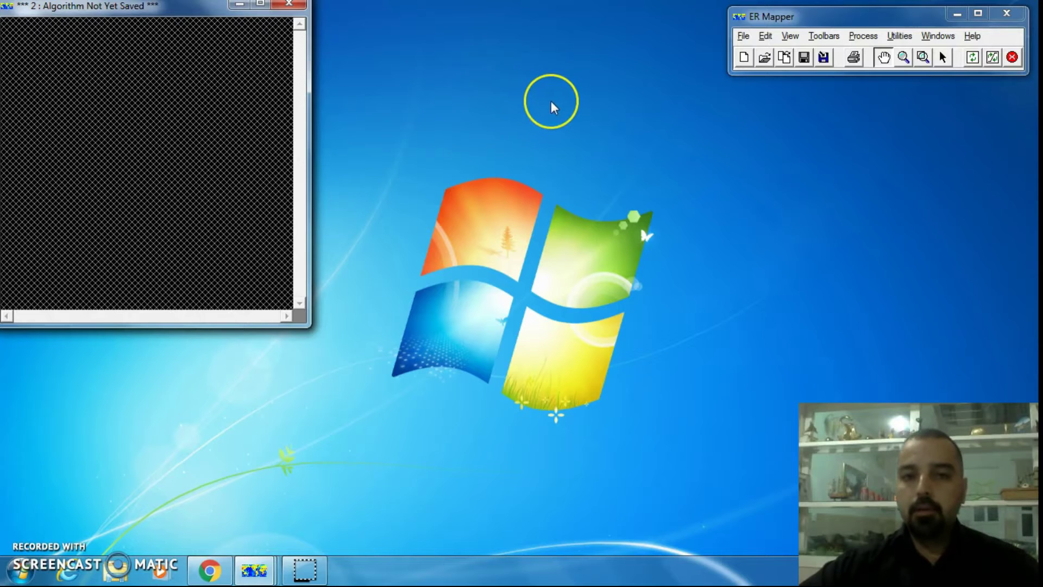
pyautogui.click(744, 37)
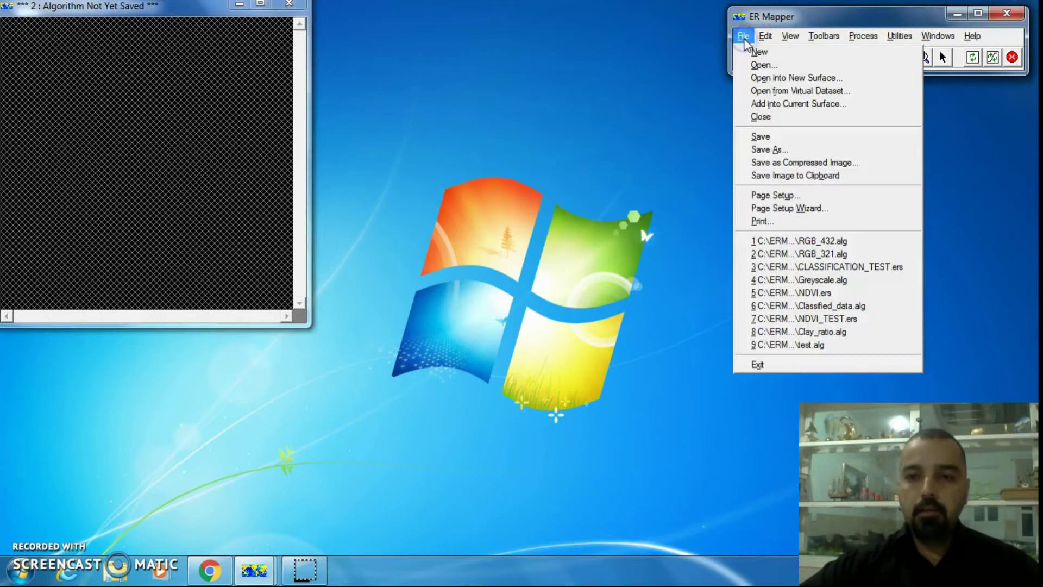
pyautogui.click(759, 52)
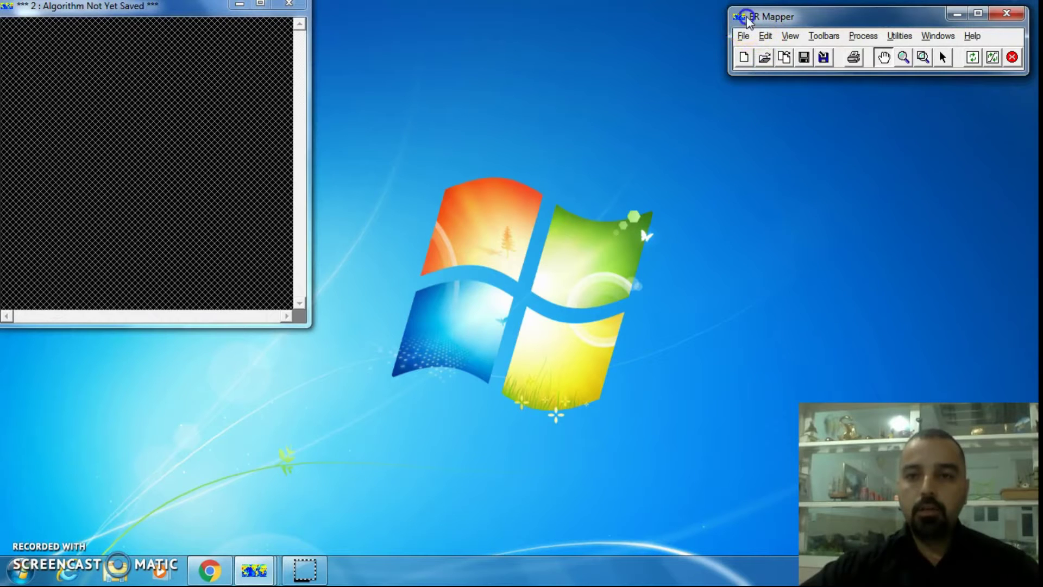
pyautogui.click(743, 36)
pyautogui.click(694, 47)
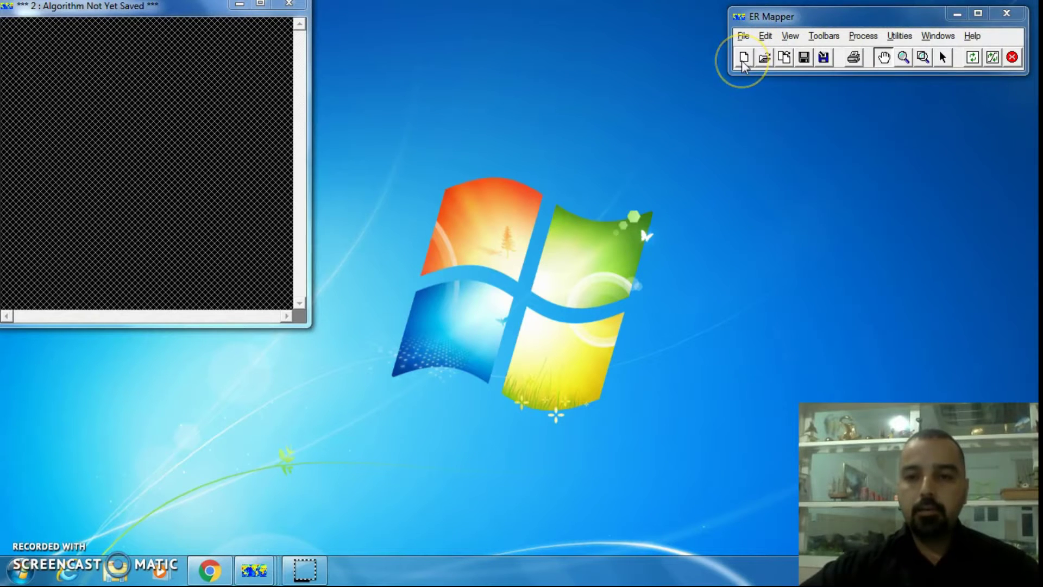
pyautogui.click(771, 21)
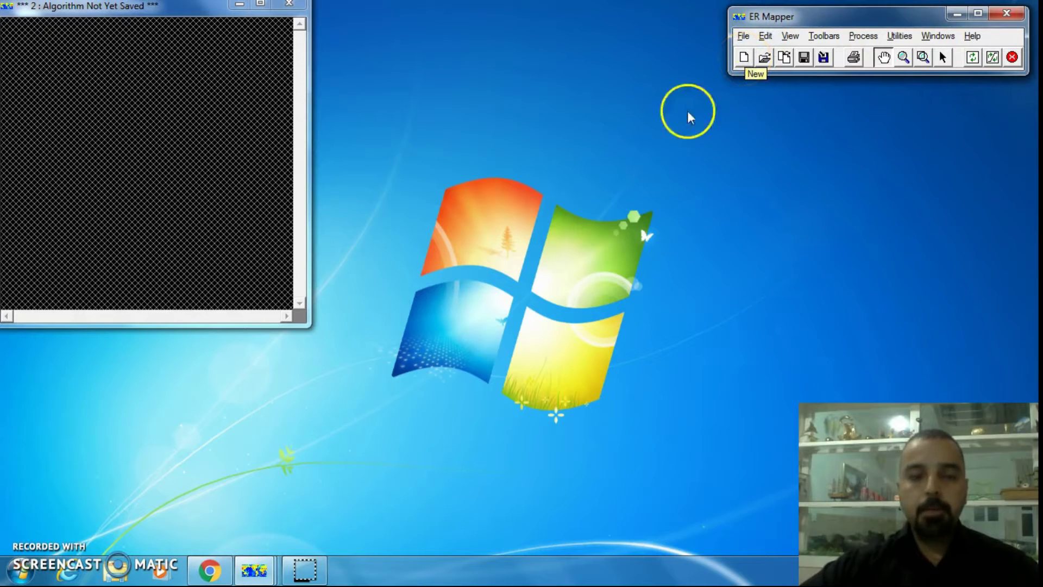
# - Close both unsaved algorithm windows
pyautogui.moveTo(190, 66); pyautogui.dragTo(152, 20)
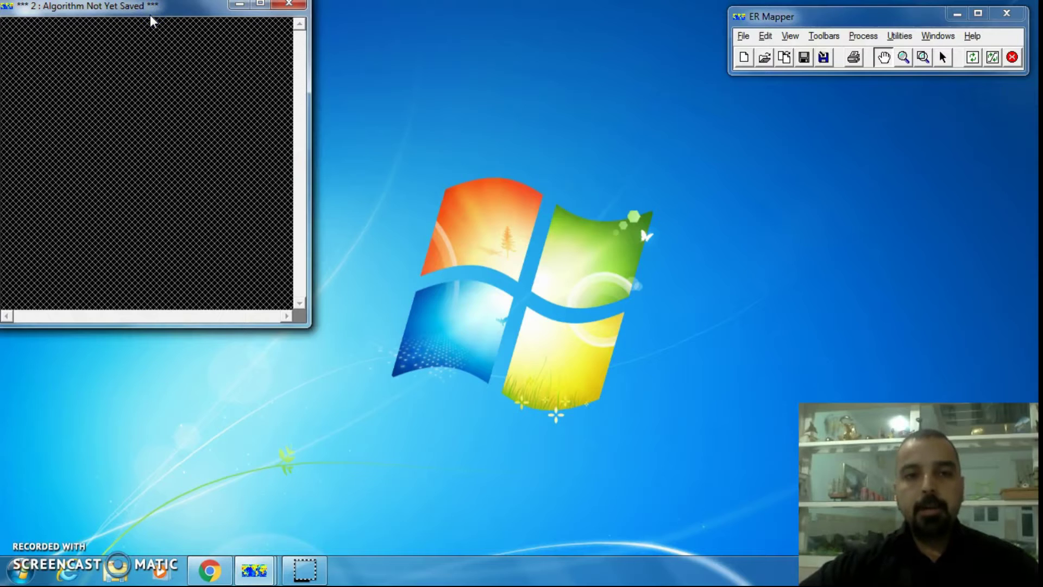
pyautogui.click(152, 21)
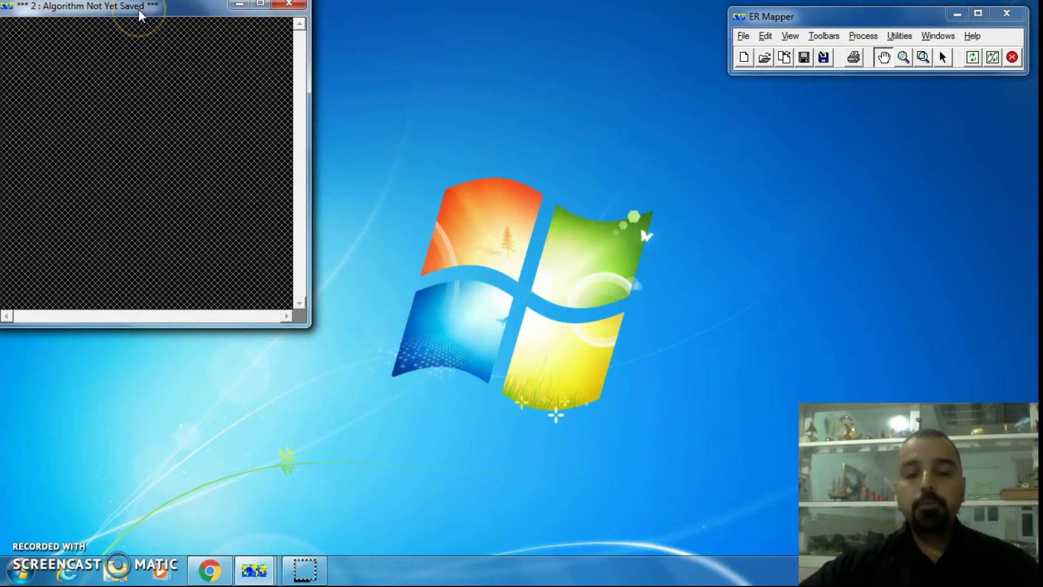
pyautogui.click(189, 41)
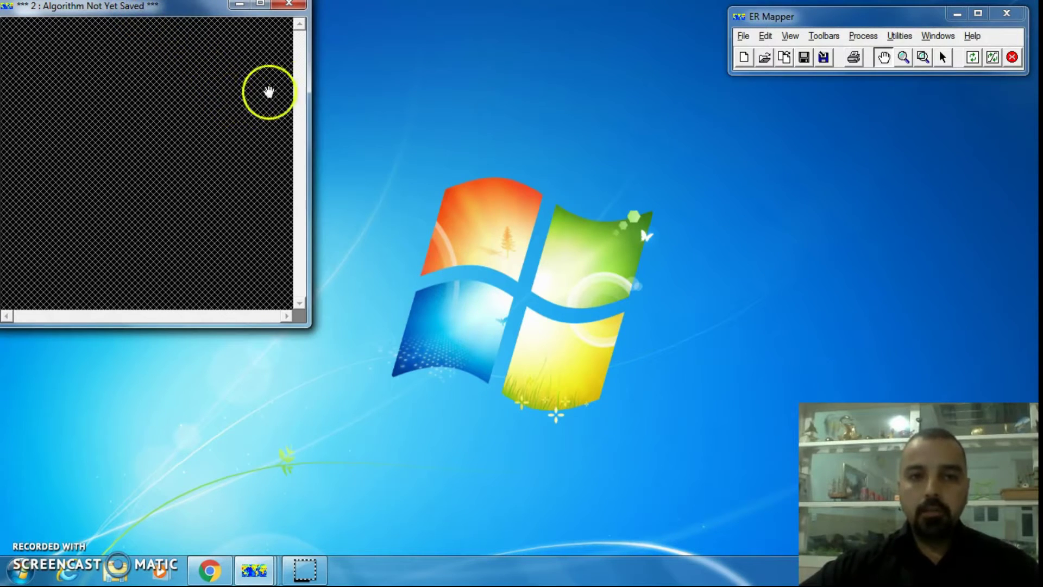
pyautogui.click(293, 10)
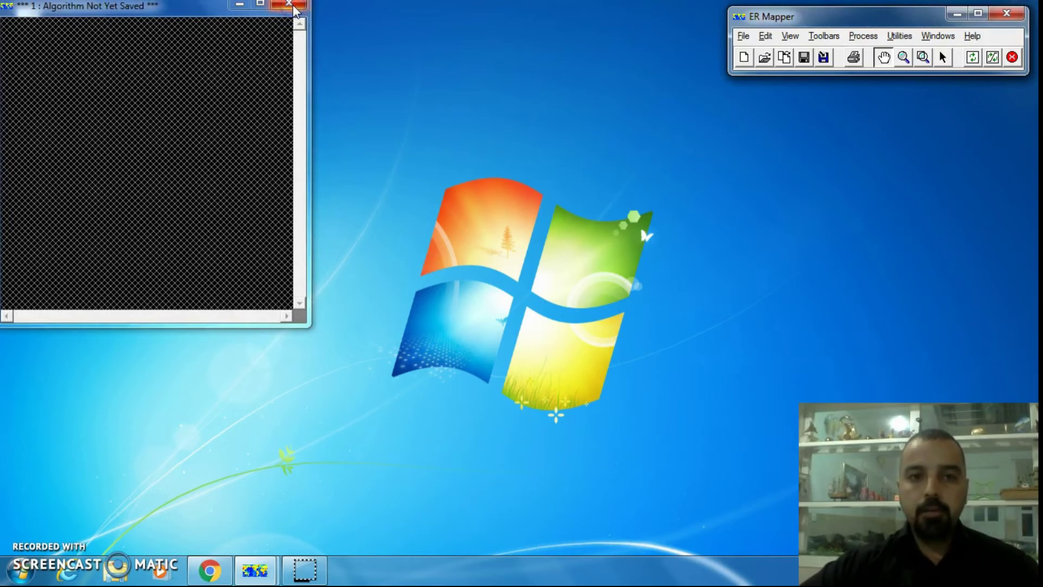
pyautogui.click(294, 10)
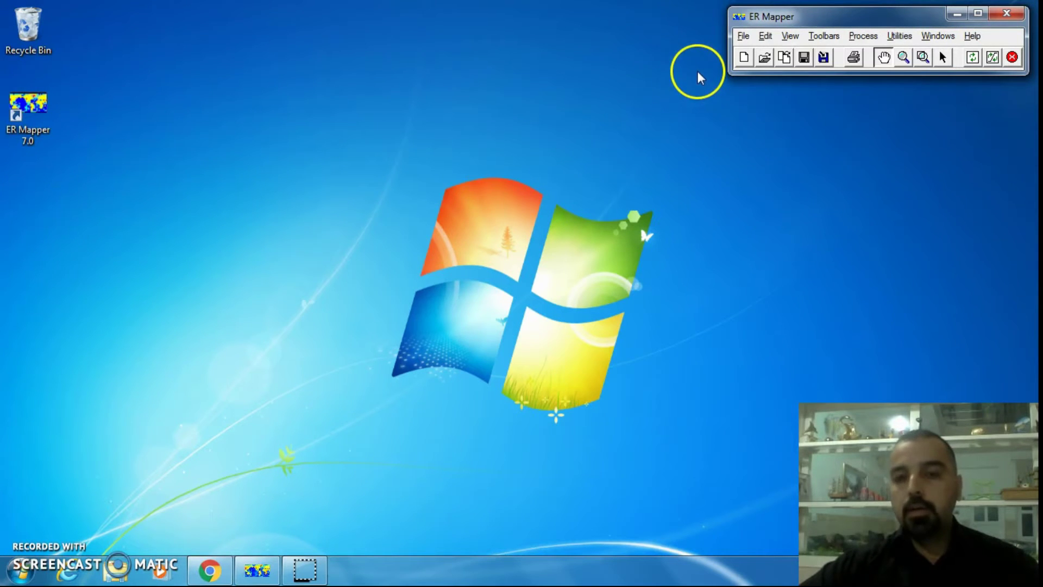
# - Create a fresh algorithm window and move it away from the desktop's corner
pyautogui.click(743, 57)
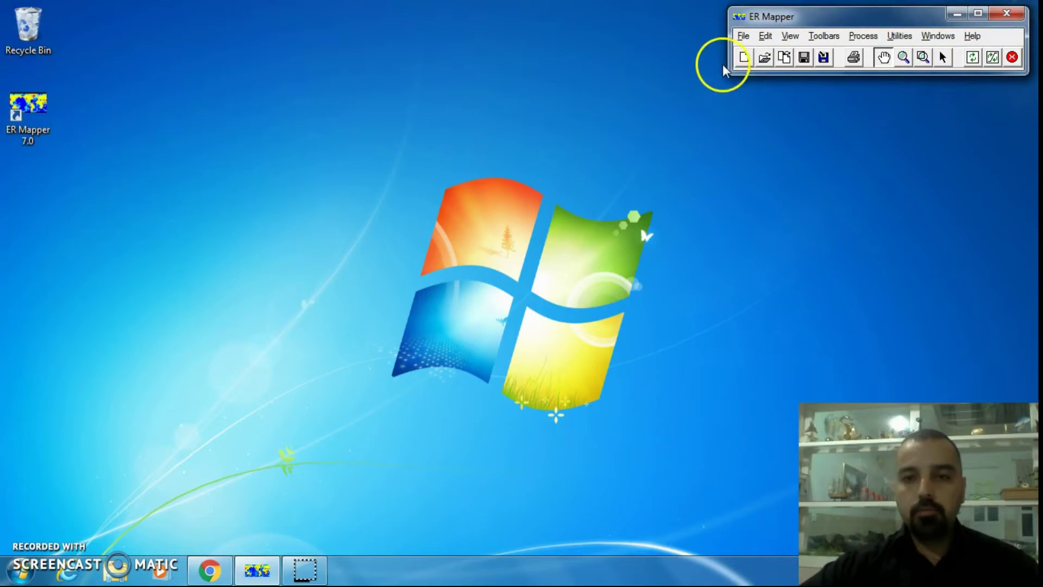
pyautogui.click(744, 57)
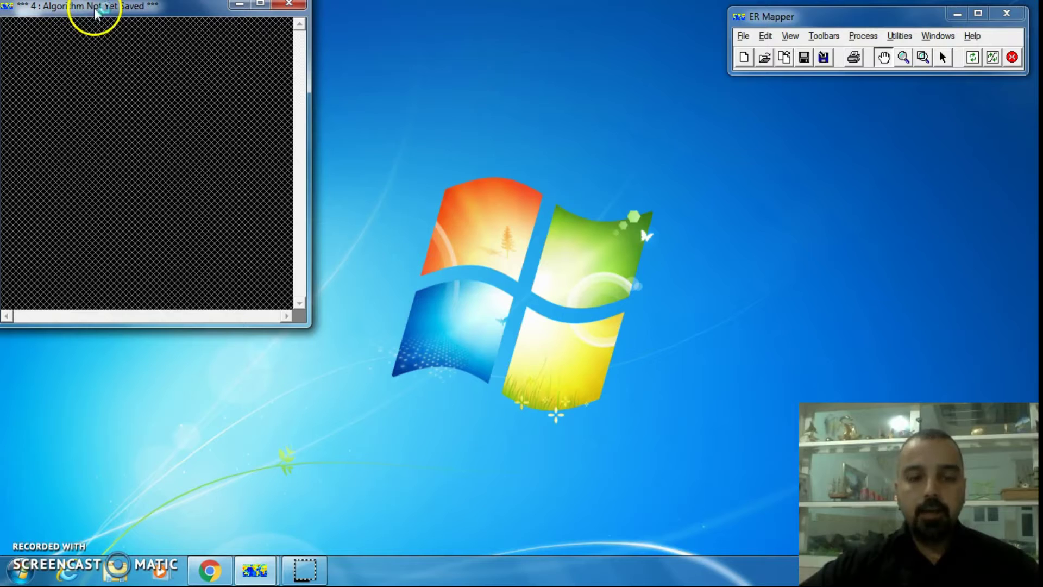
pyautogui.moveTo(95, 11); pyautogui.dragTo(300, 89)
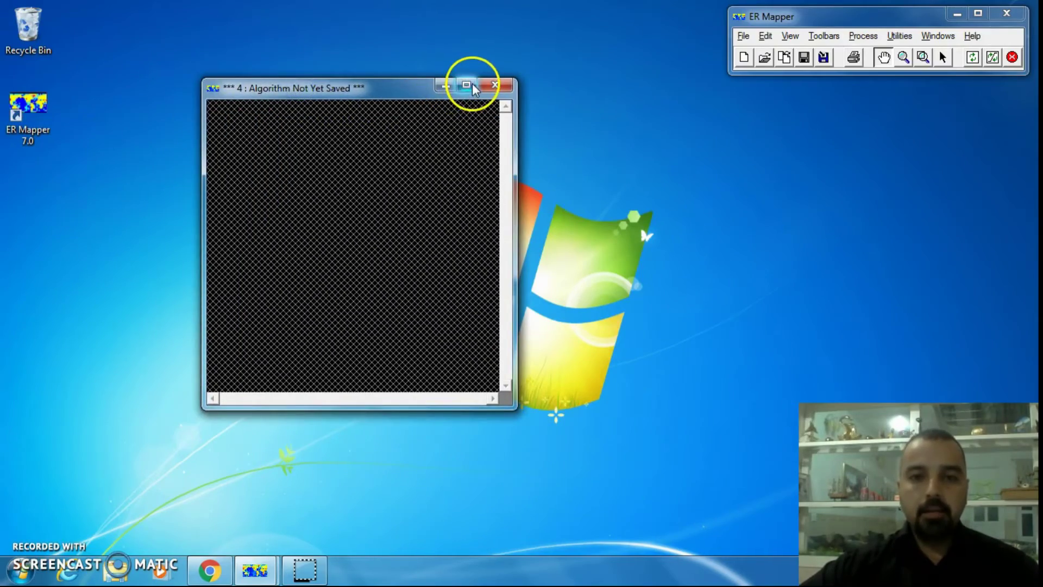
# - Maximize the algorithm window, minimize it, bring it back, and restore it to its normal size
pyautogui.click(467, 86)
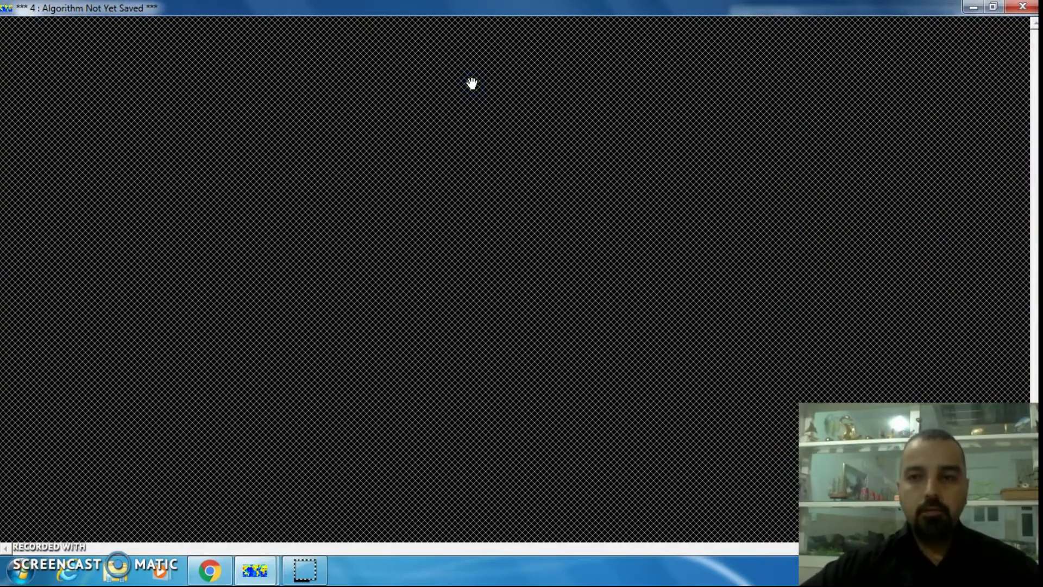
pyautogui.click(974, 6)
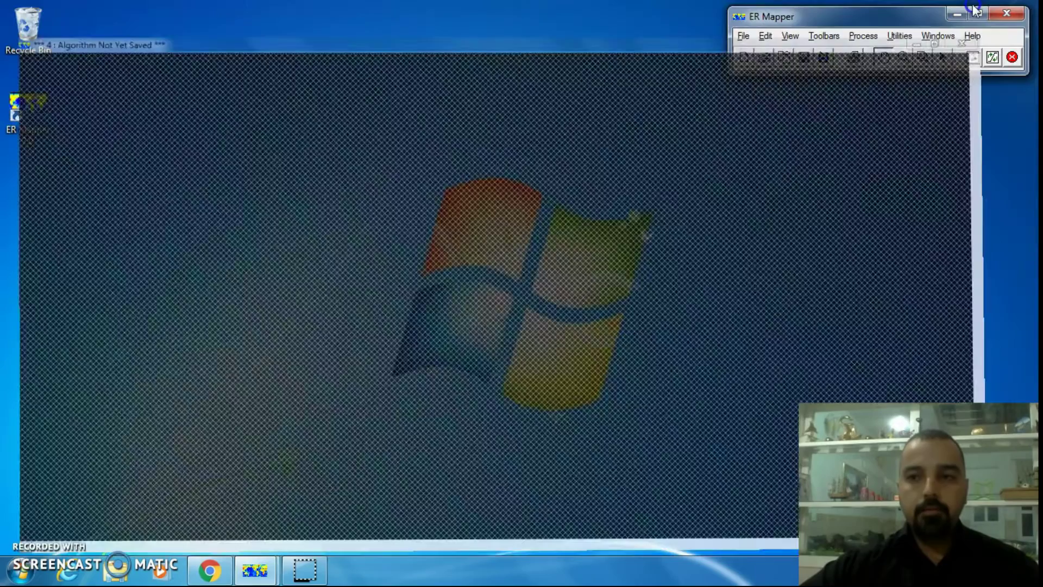
pyautogui.click(275, 577)
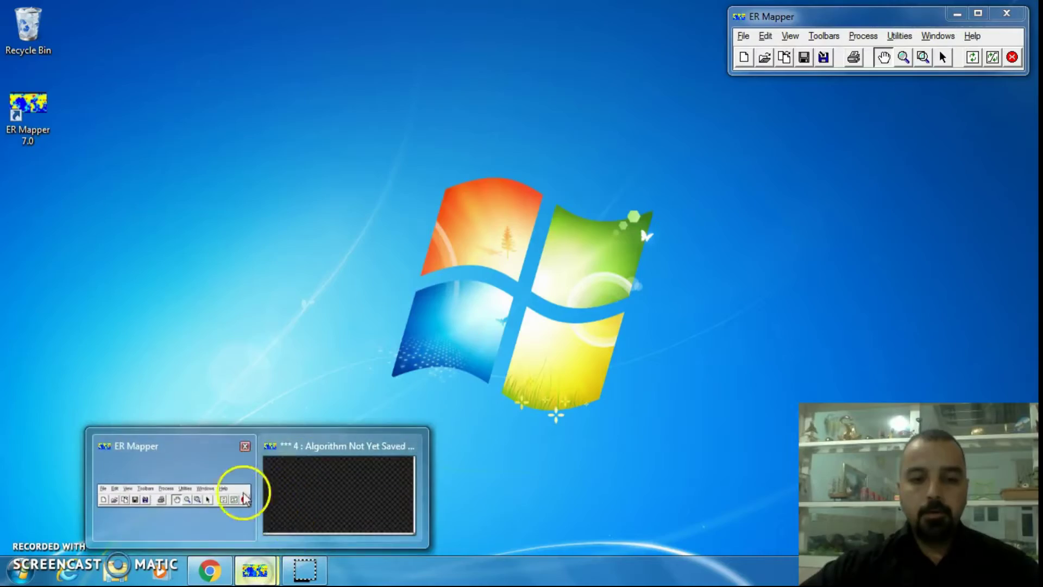
pyautogui.click(312, 491)
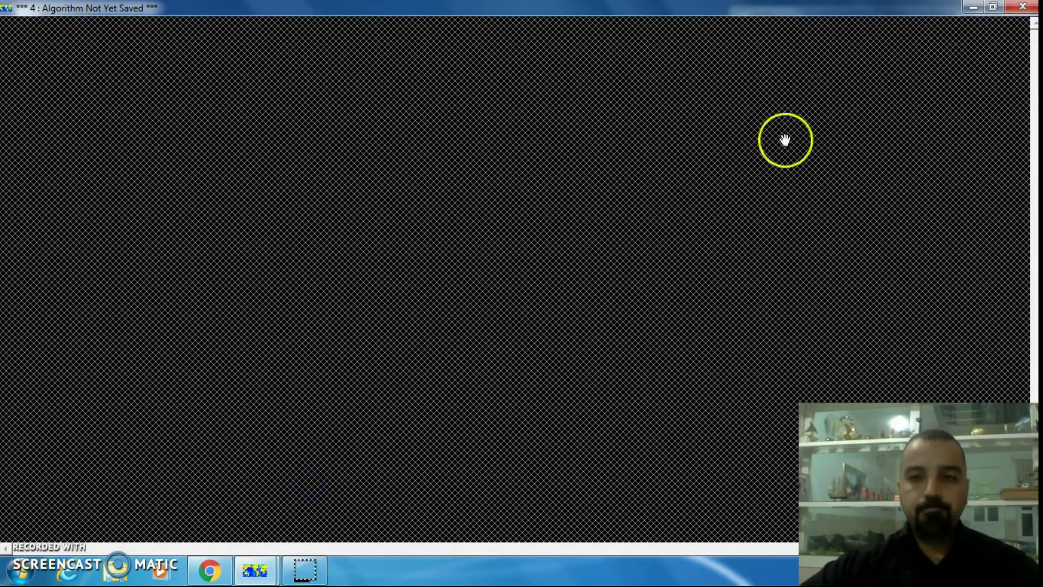
pyautogui.click(992, 7)
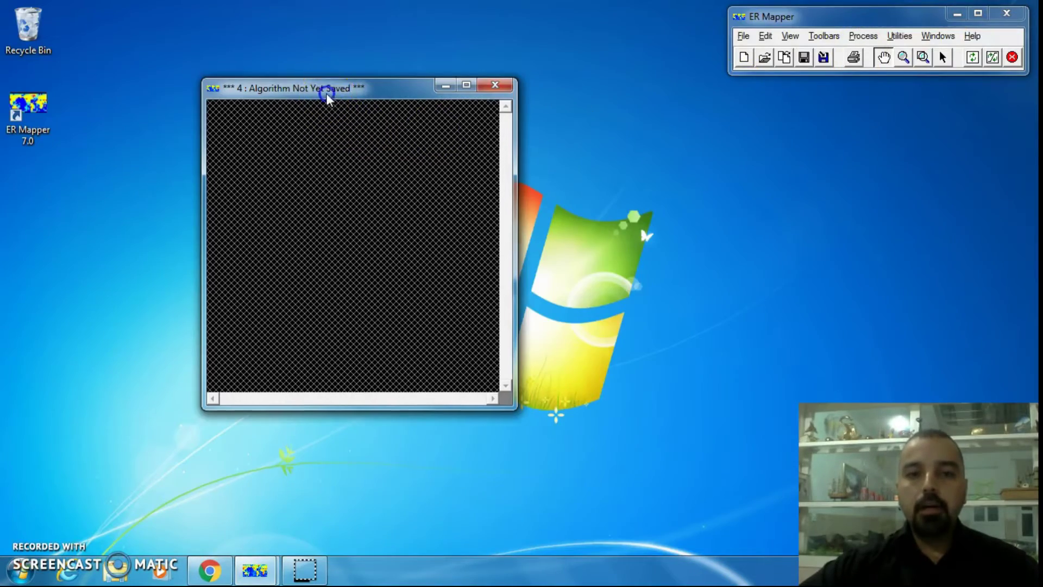
# - Enlarge the algorithm window by its edges and corners and place it in the desktop's upper-left area, clear of the main window
pyautogui.moveTo(326, 89)
pyautogui.mouseDown()
pyautogui.moveTo(274, 66)
pyautogui.moveTo(316, 100)
pyautogui.mouseUp()
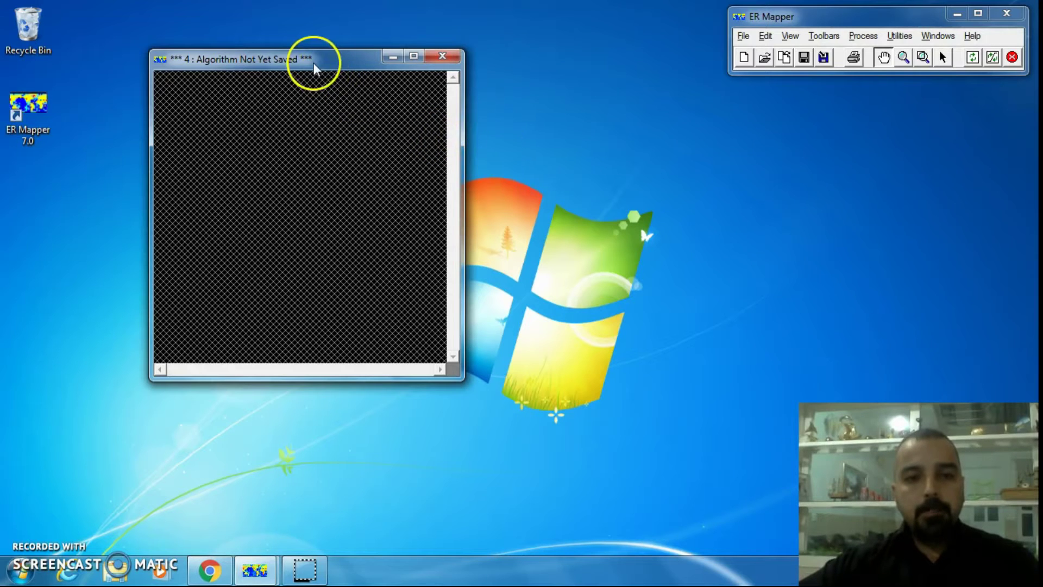
pyautogui.moveTo(317, 69); pyautogui.dragTo(289, 52)
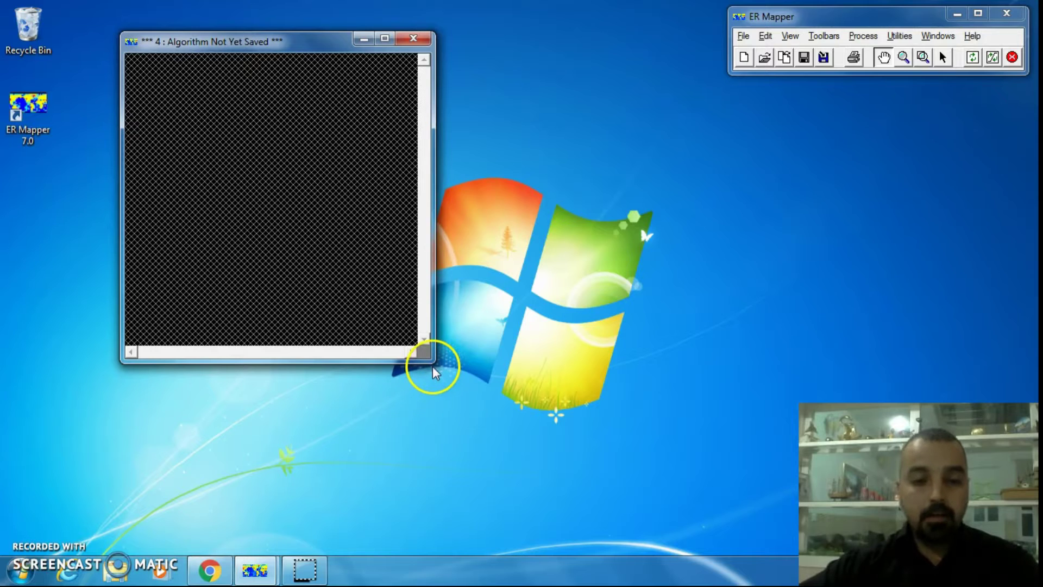
pyautogui.moveTo(425, 357); pyautogui.dragTo(526, 448)
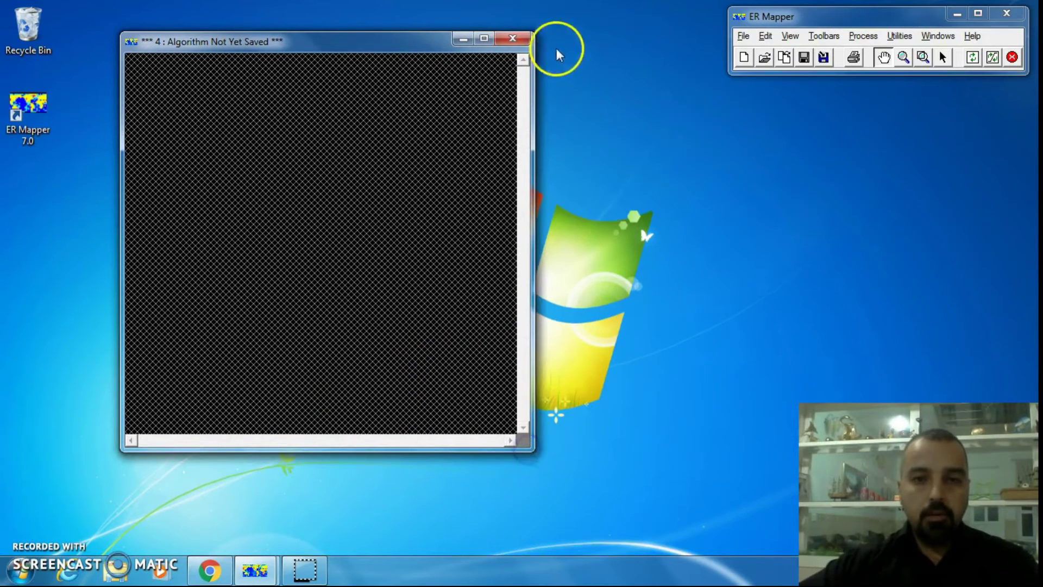
pyautogui.moveTo(535, 32); pyautogui.dragTo(516, 60)
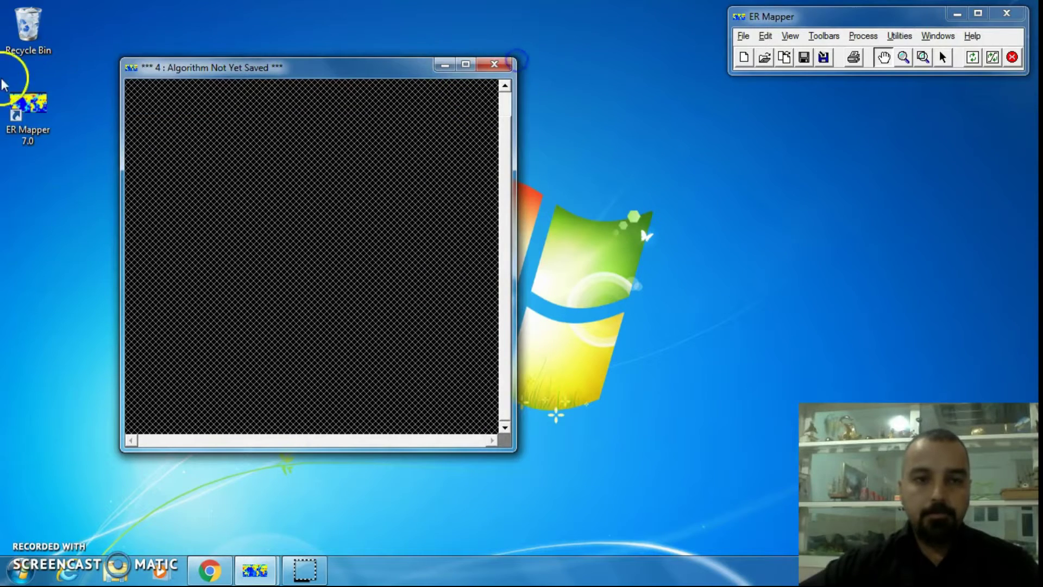
pyautogui.moveTo(116, 61); pyautogui.dragTo(81, 54)
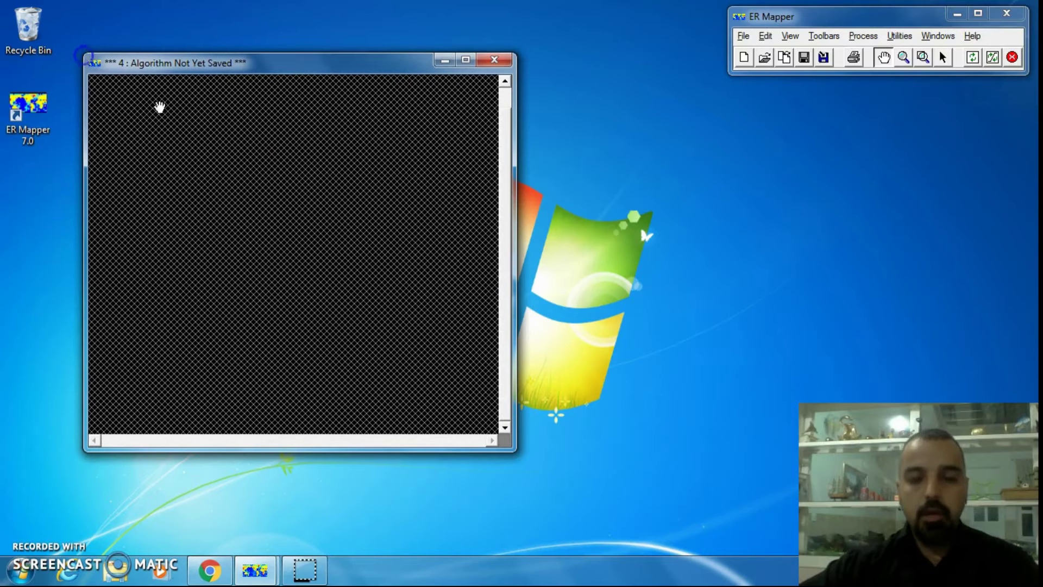
pyautogui.moveTo(515, 263); pyautogui.dragTo(470, 288)
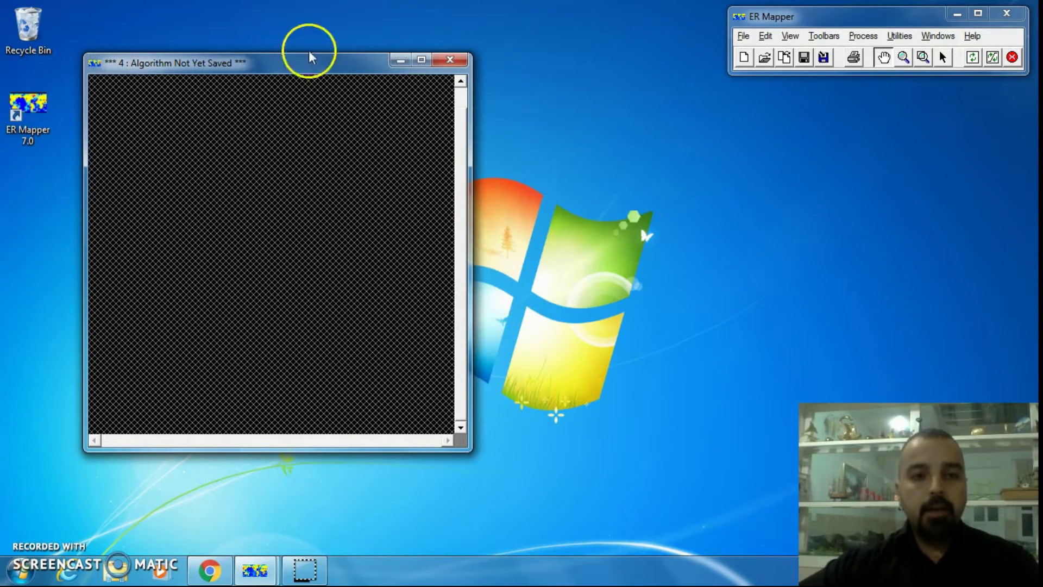
pyautogui.moveTo(252, 65); pyautogui.dragTo(256, 38)
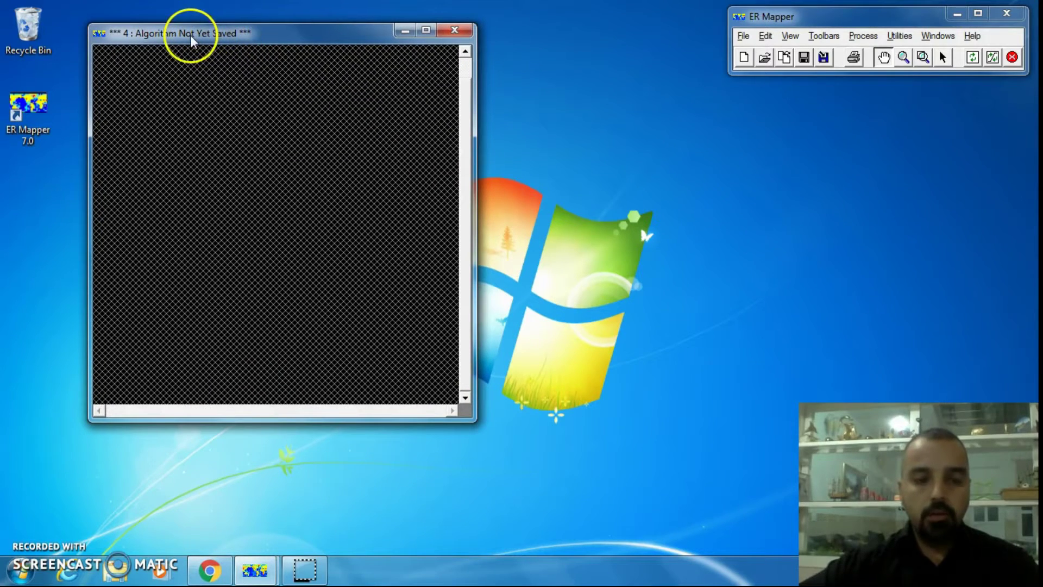
pyautogui.moveTo(191, 41); pyautogui.dragTo(230, 37)
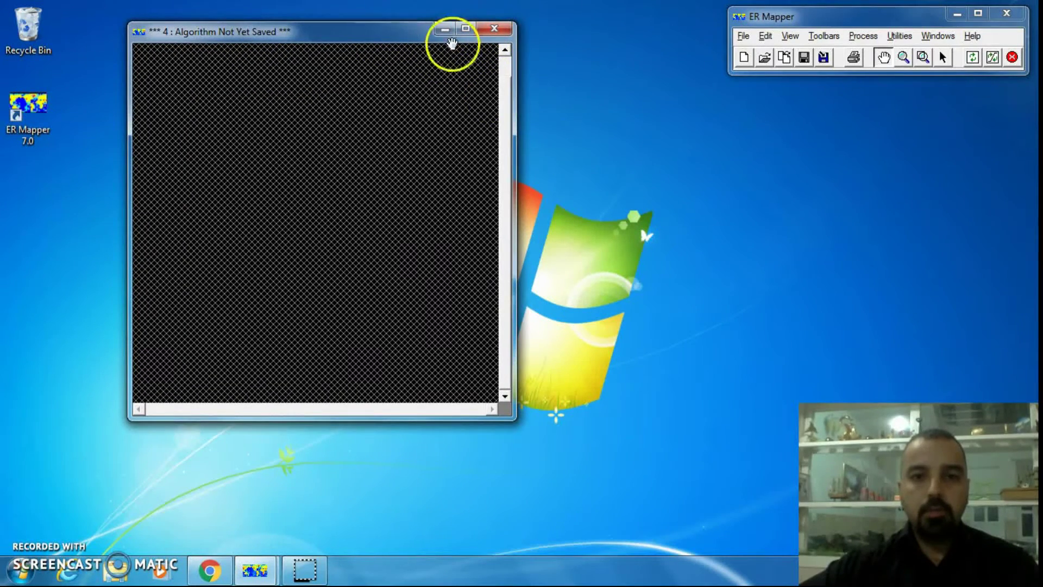
# - Move the algorithm window into the upper-left corner of the desktop
pyautogui.click(367, 39)
pyautogui.moveTo(367, 39); pyautogui.dragTo(248, 25)
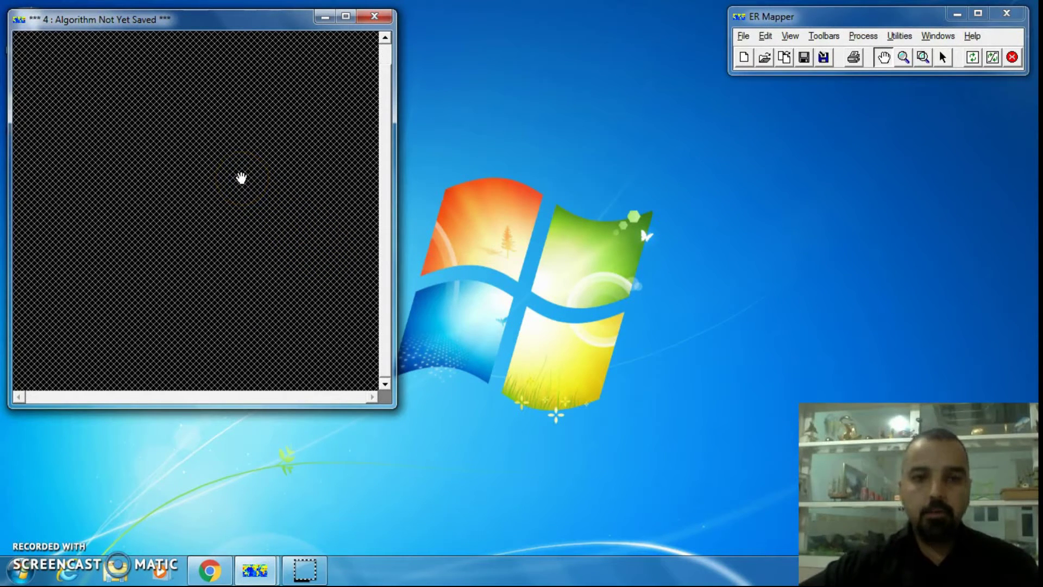
# - Bring up the dialog for opening image and algorithm files and reposition it on the desktop
pyautogui.click(742, 36)
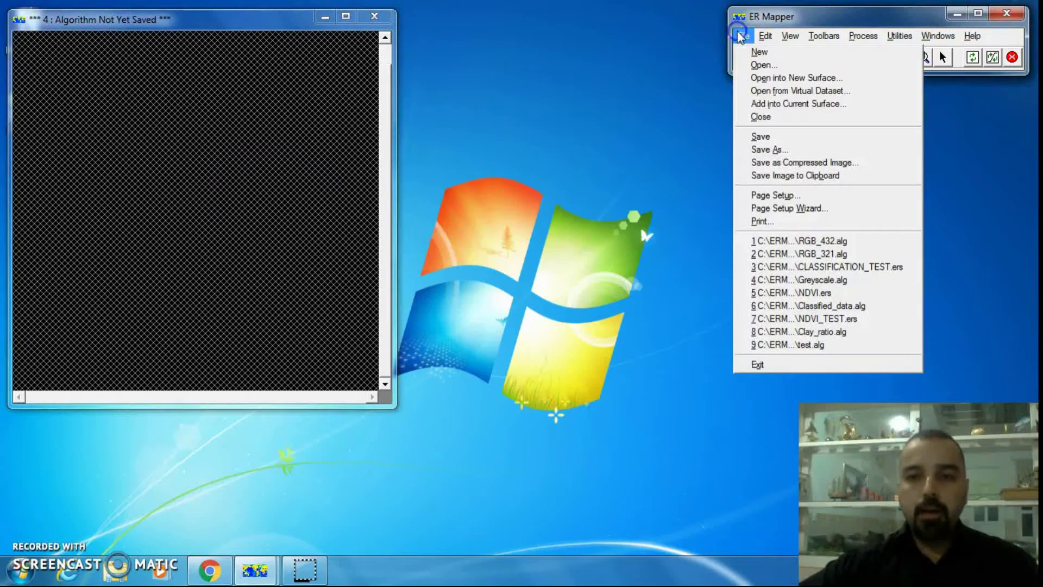
pyautogui.click(776, 66)
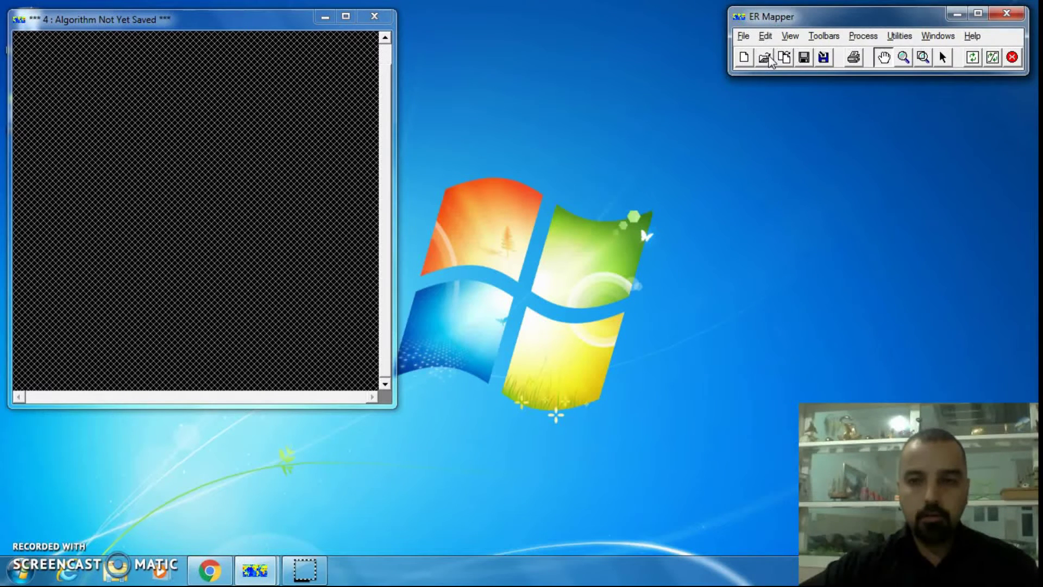
pyautogui.click(777, 13)
pyautogui.click(766, 59)
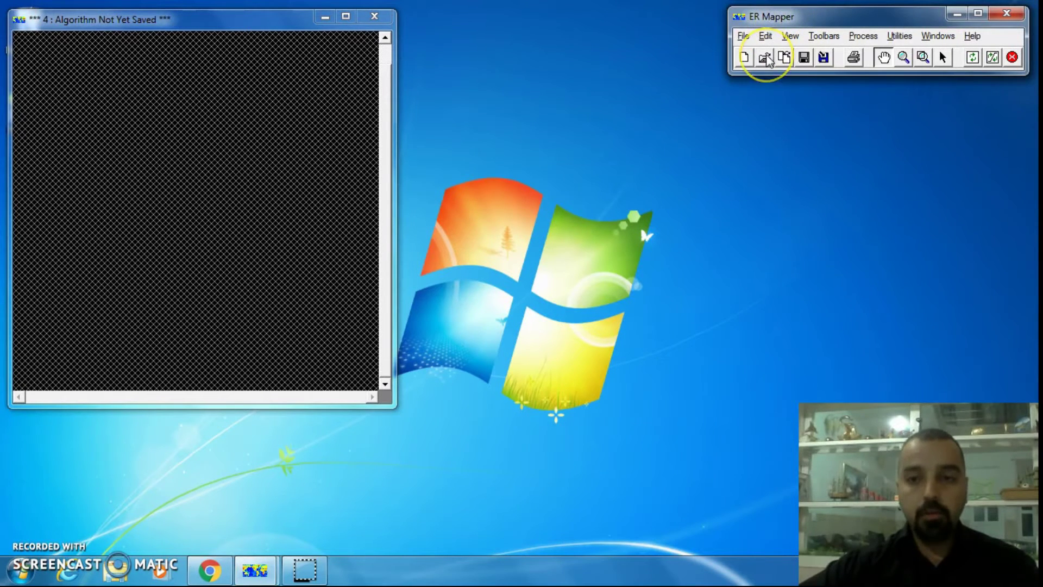
pyautogui.click(750, 69)
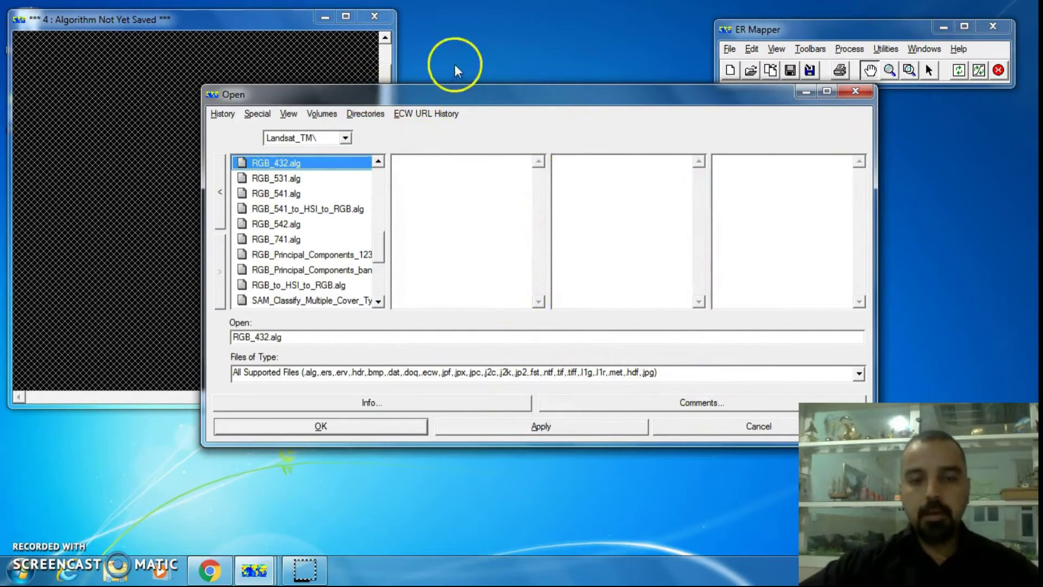
pyautogui.moveTo(545, 91); pyautogui.dragTo(487, 84)
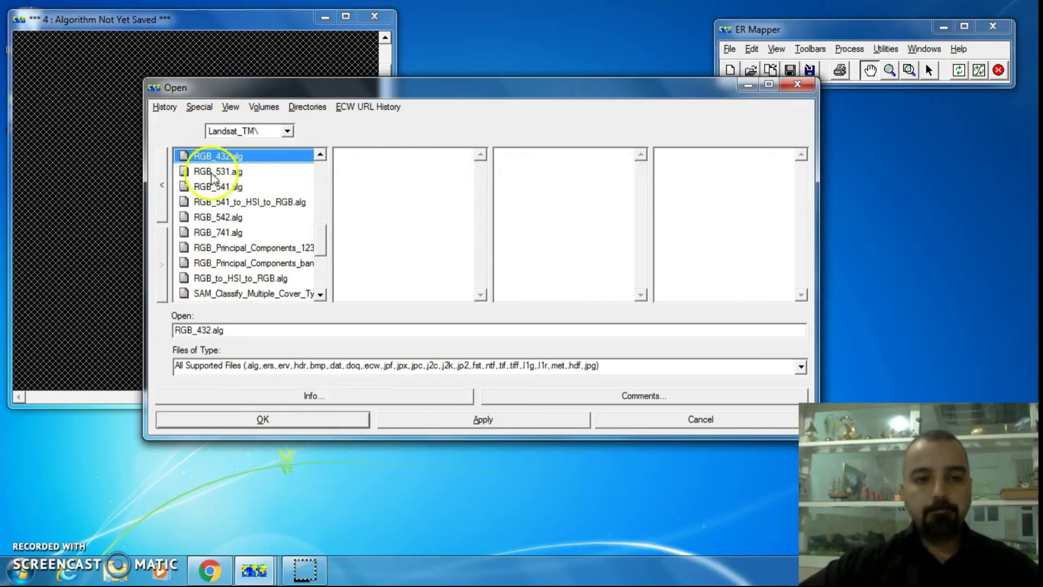
# - Go up the folder hierarchy from Landsat_TM through data_types, examples and ERMapper70 to the C:\ root
pyautogui.click(160, 179)
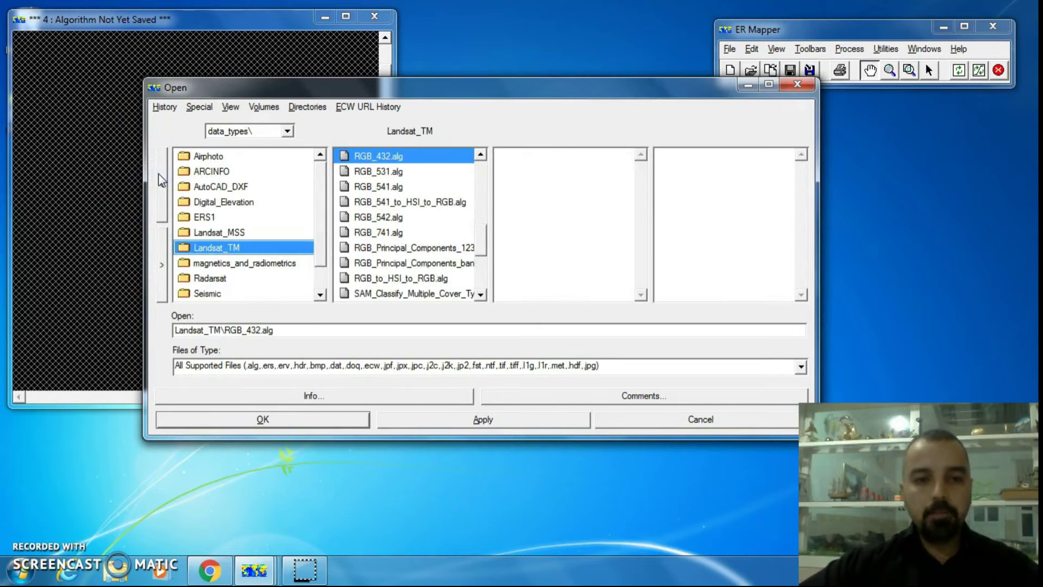
pyautogui.click(160, 179)
pyautogui.click(160, 179)
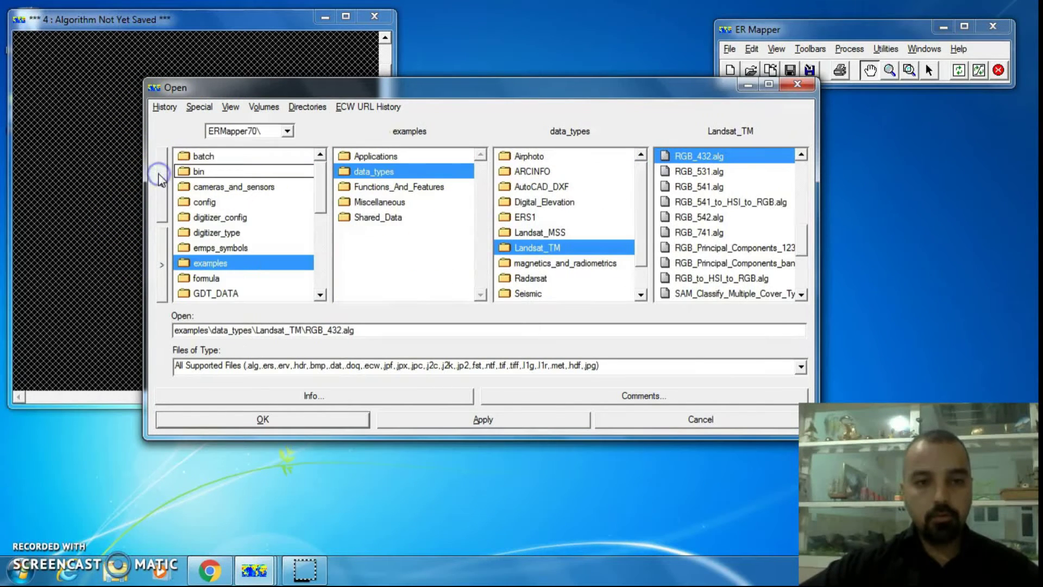
pyautogui.click(160, 179)
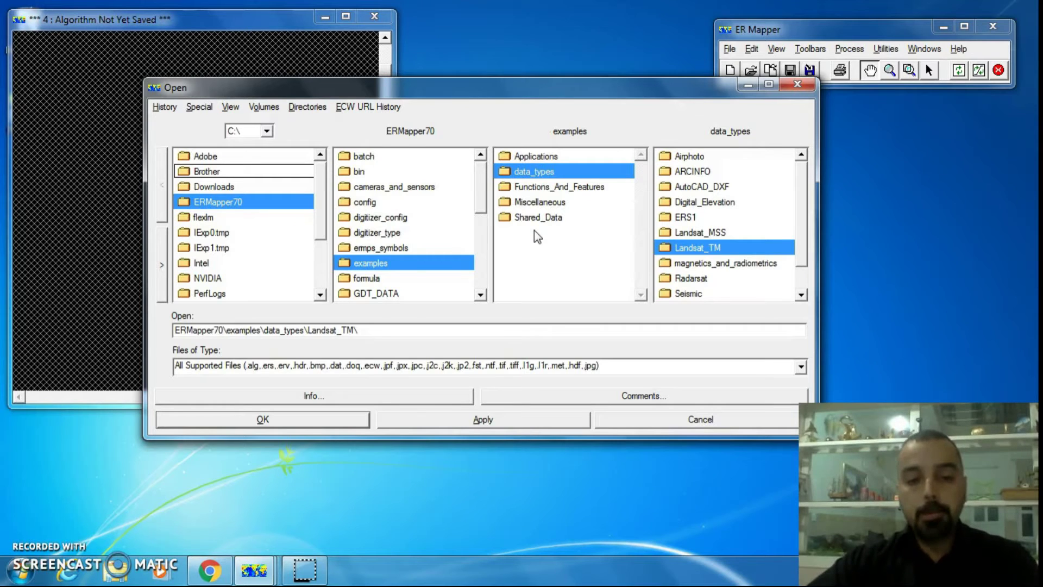
# - Preview the contents of the formula folder, return to the examples folder and make it the current directory
pyautogui.click(497, 202)
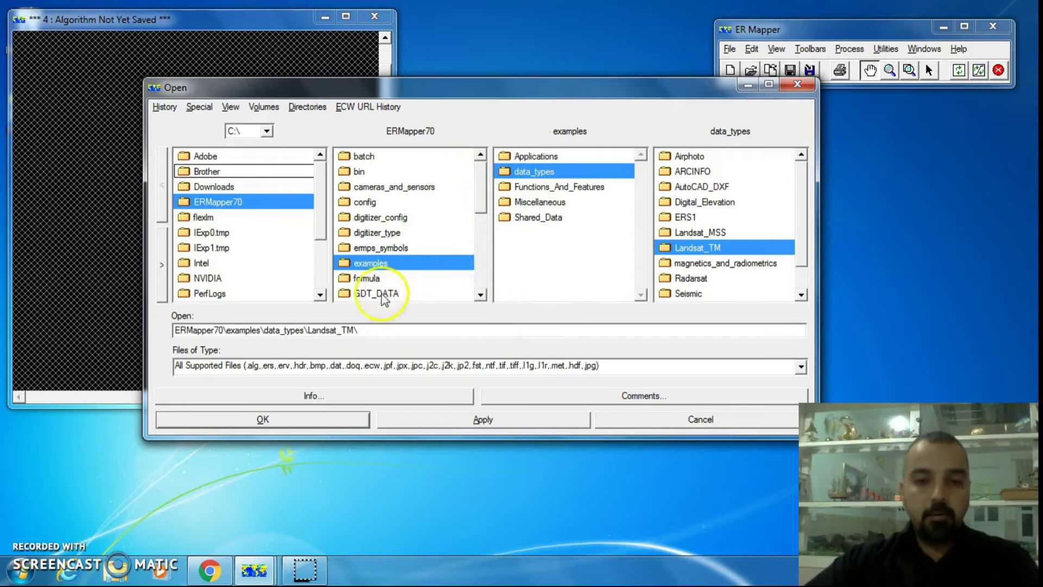
pyautogui.click(365, 278)
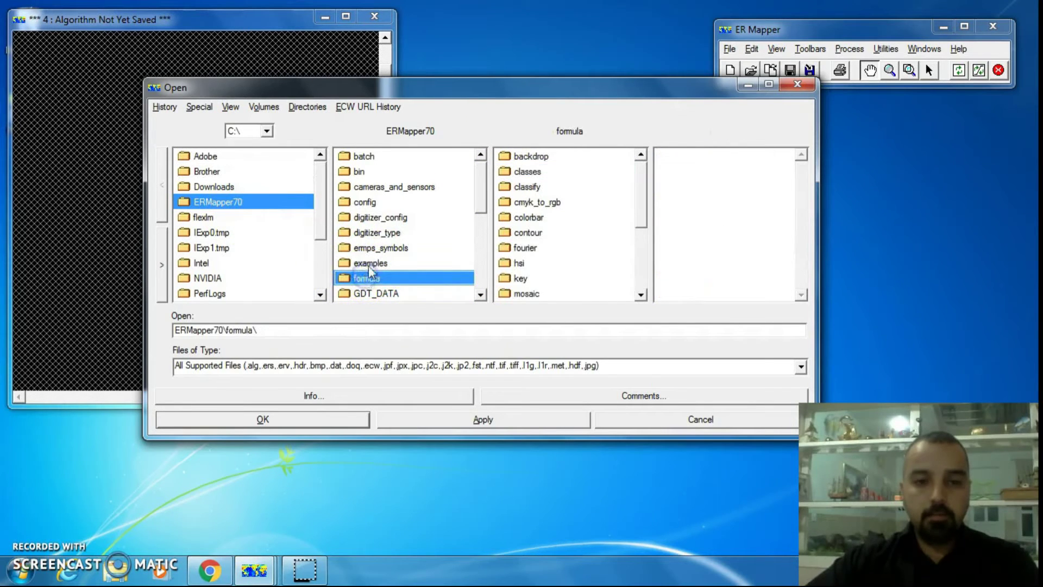
pyautogui.click(368, 265)
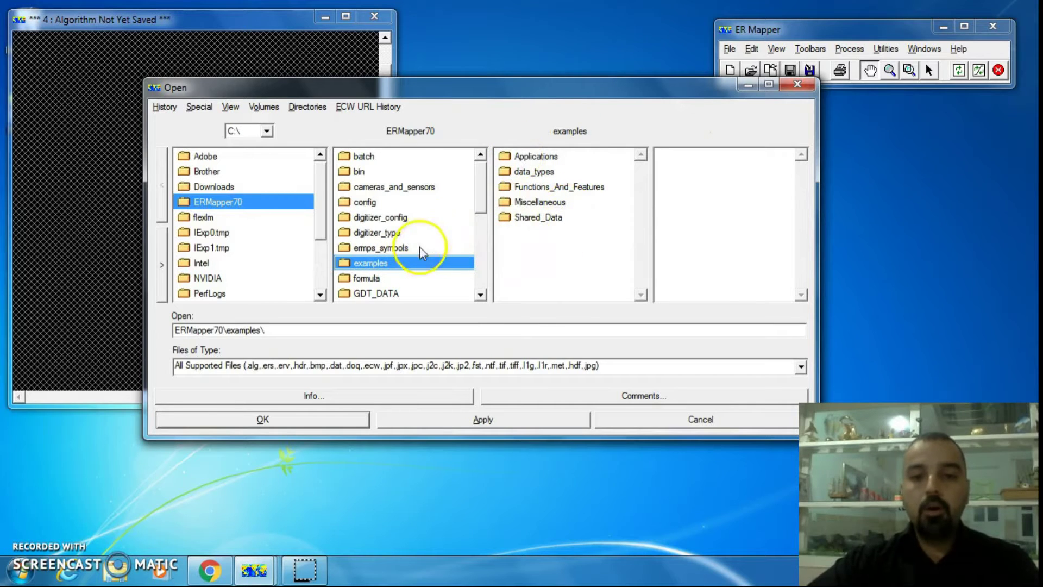
pyautogui.doubleClick(374, 263)
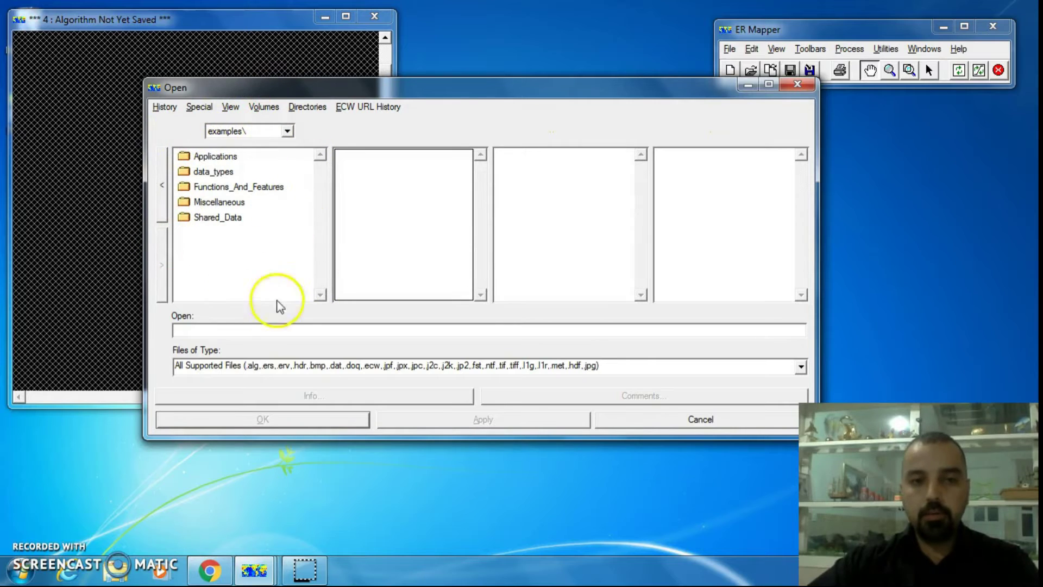
pyautogui.click(286, 214)
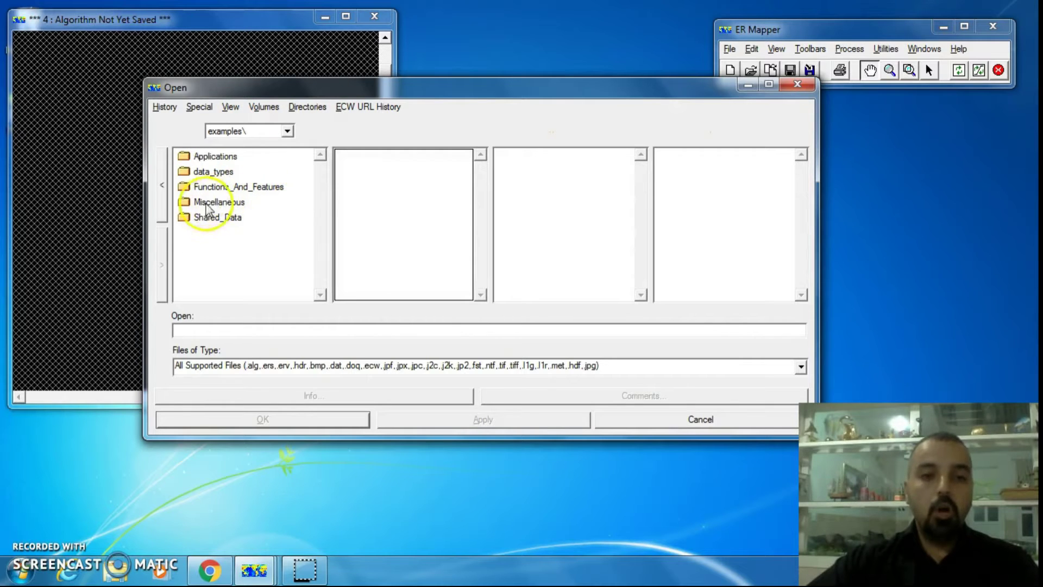
# - Step back up to the ERMapper70 folder and forward again into the examples folder
pyautogui.click(161, 185)
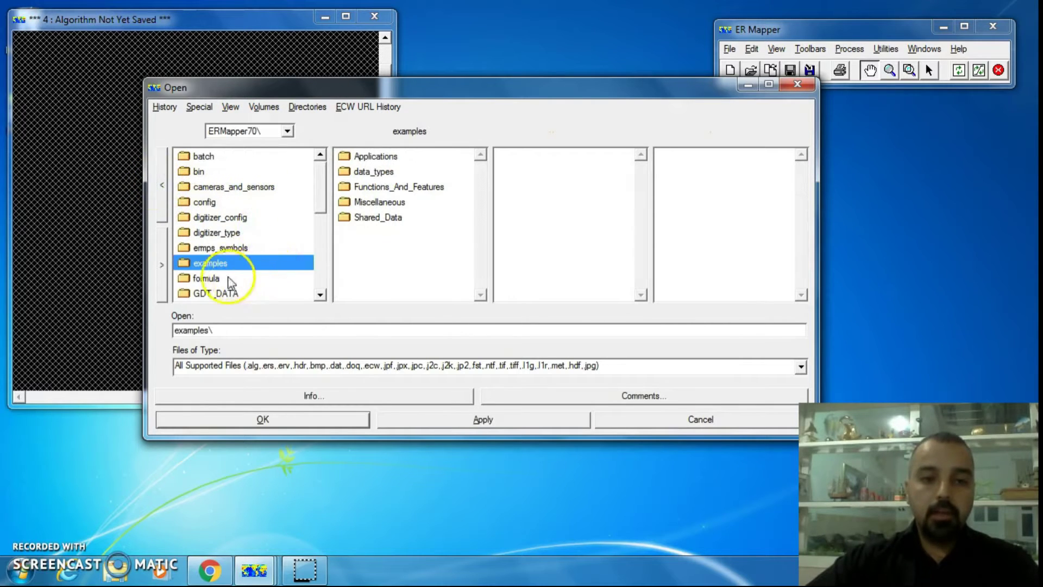
pyautogui.click(162, 176)
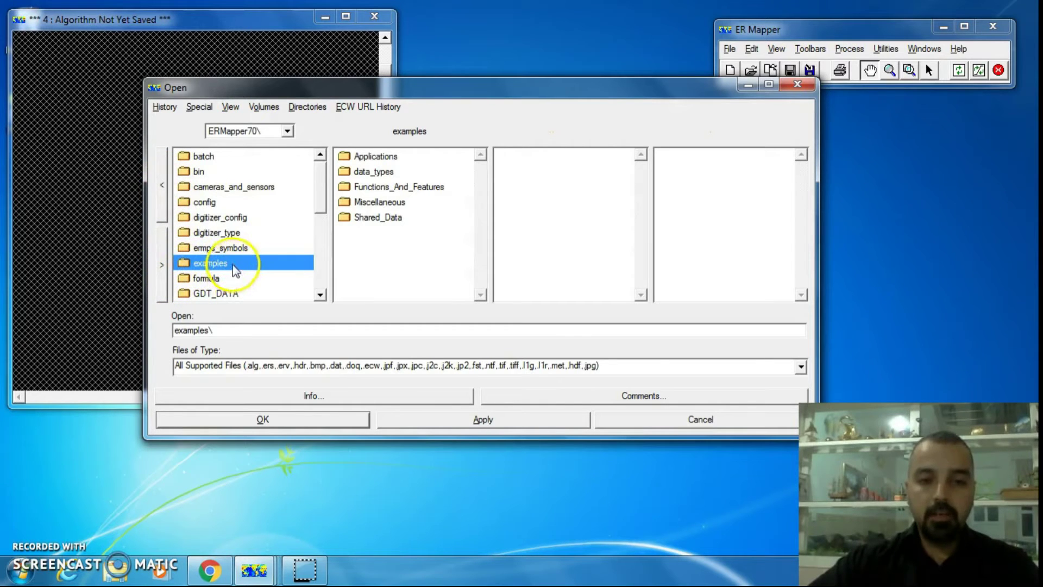
pyautogui.click(163, 266)
pyautogui.click(281, 279)
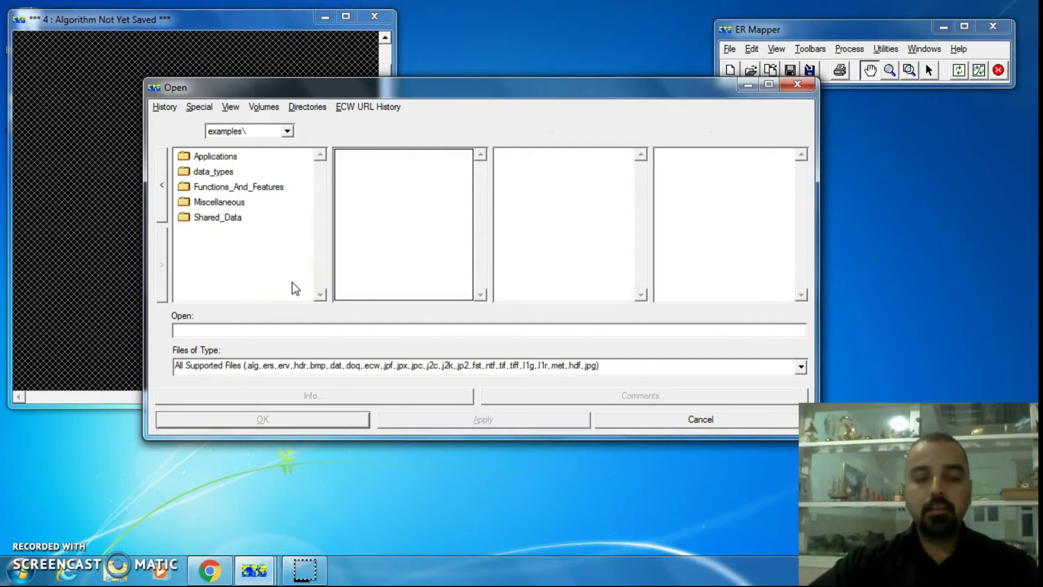
pyautogui.click(293, 163)
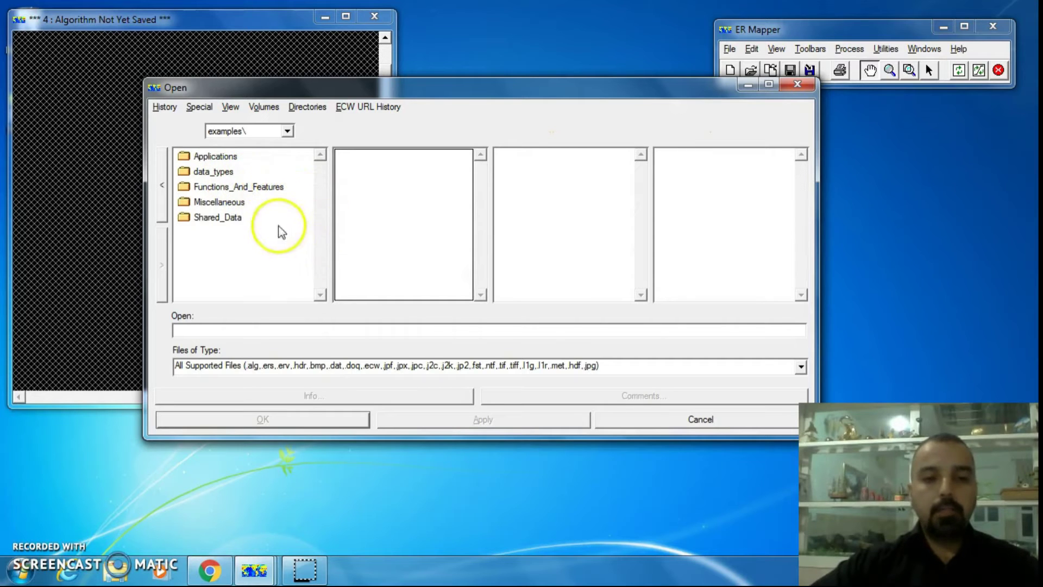
# - Browse to RGB_321.alg in data_types\Landsat_TM, select it, and cancel opening the file
pyautogui.click(224, 173)
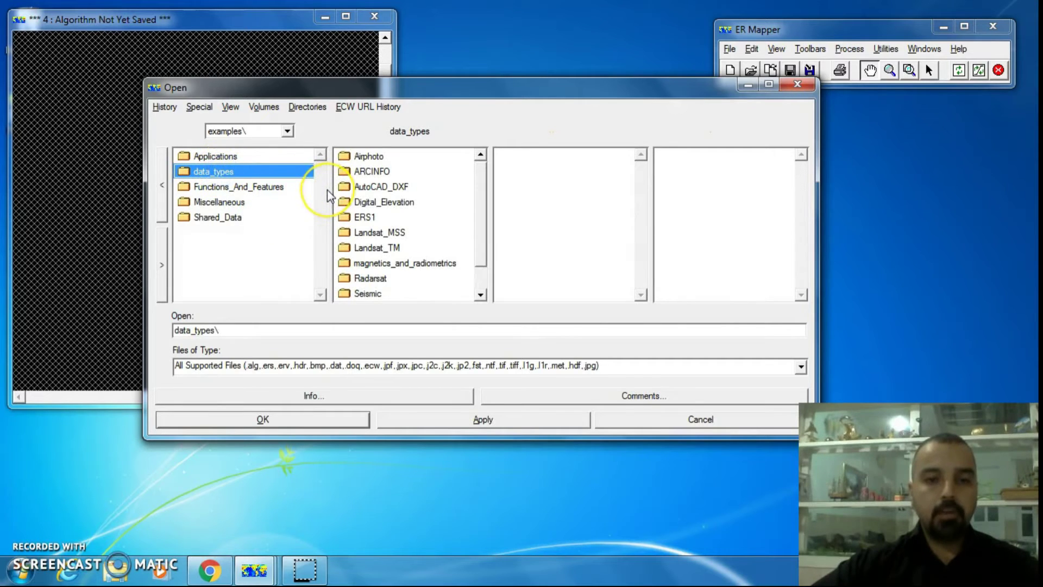
pyautogui.doubleClick(229, 173)
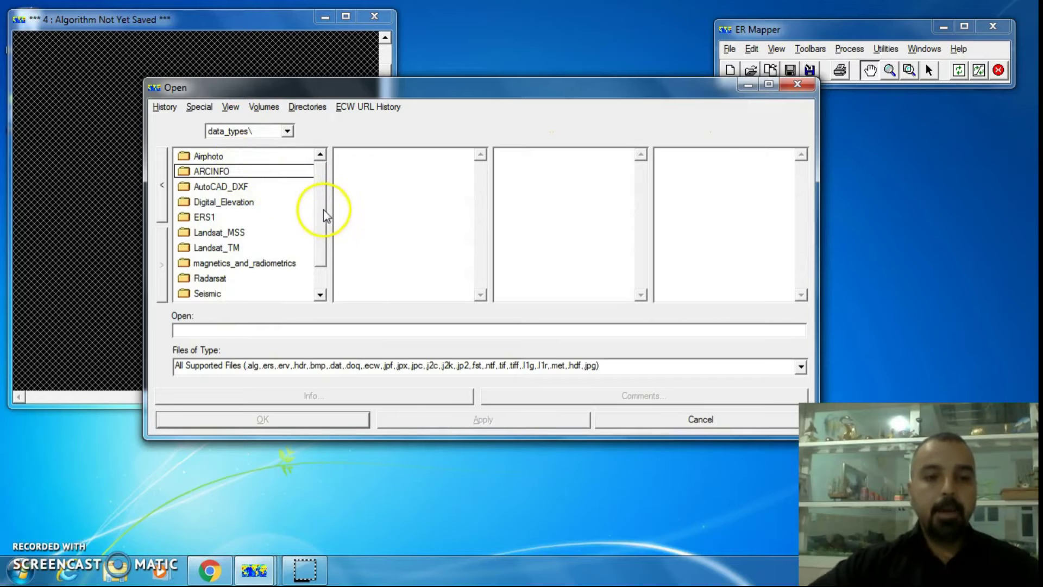
pyautogui.click(231, 247)
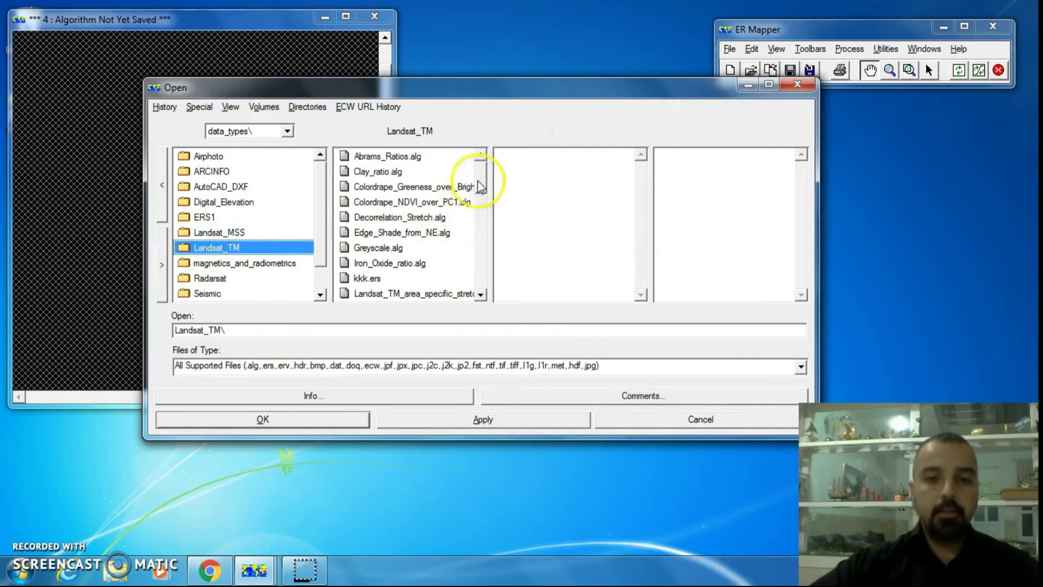
pyautogui.moveTo(480, 181); pyautogui.dragTo(473, 223)
pyautogui.click(396, 196)
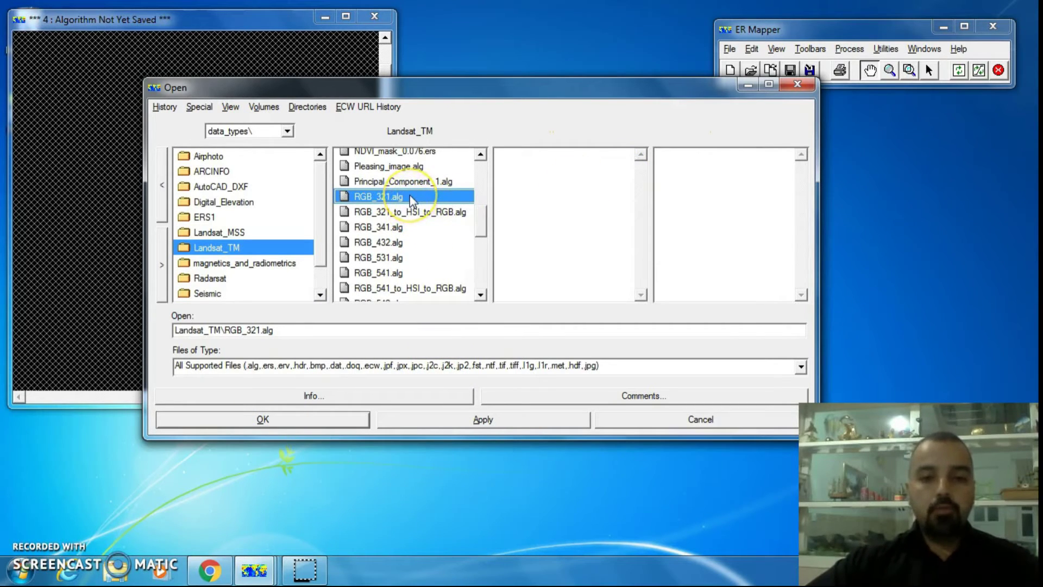
pyautogui.click(520, 239)
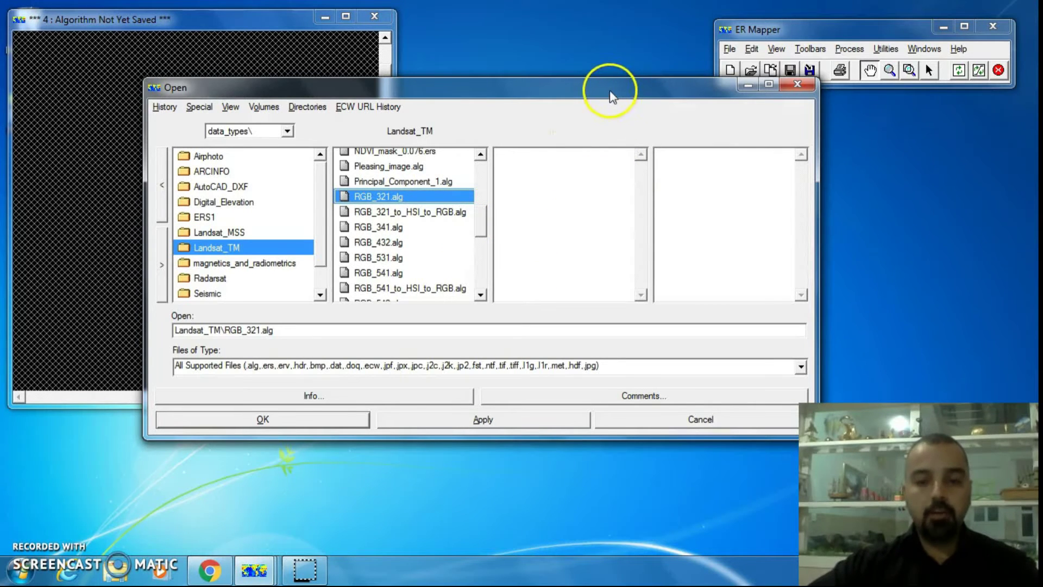
pyautogui.moveTo(610, 90); pyautogui.dragTo(603, 46)
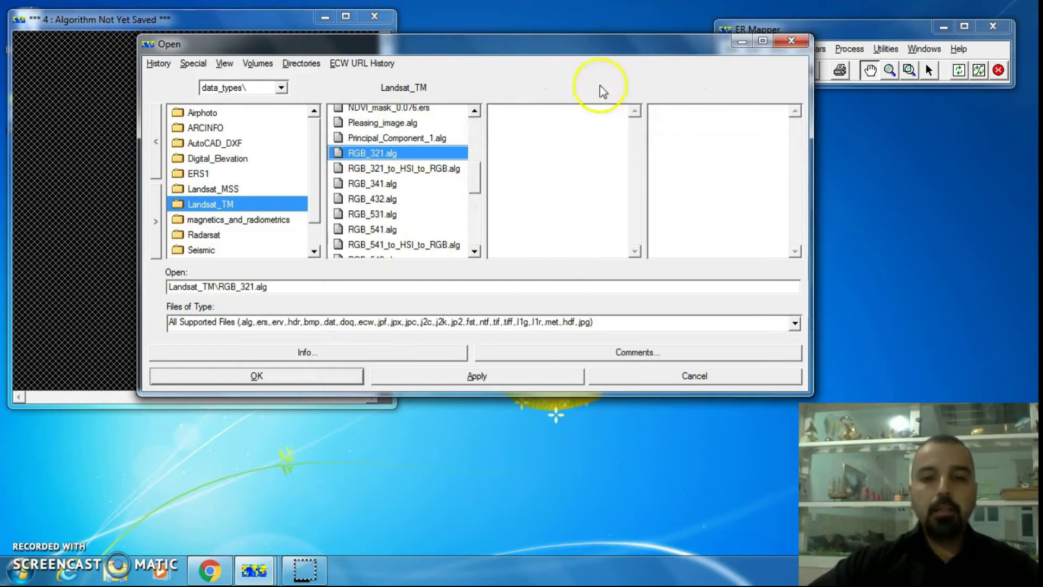
pyautogui.click(676, 380)
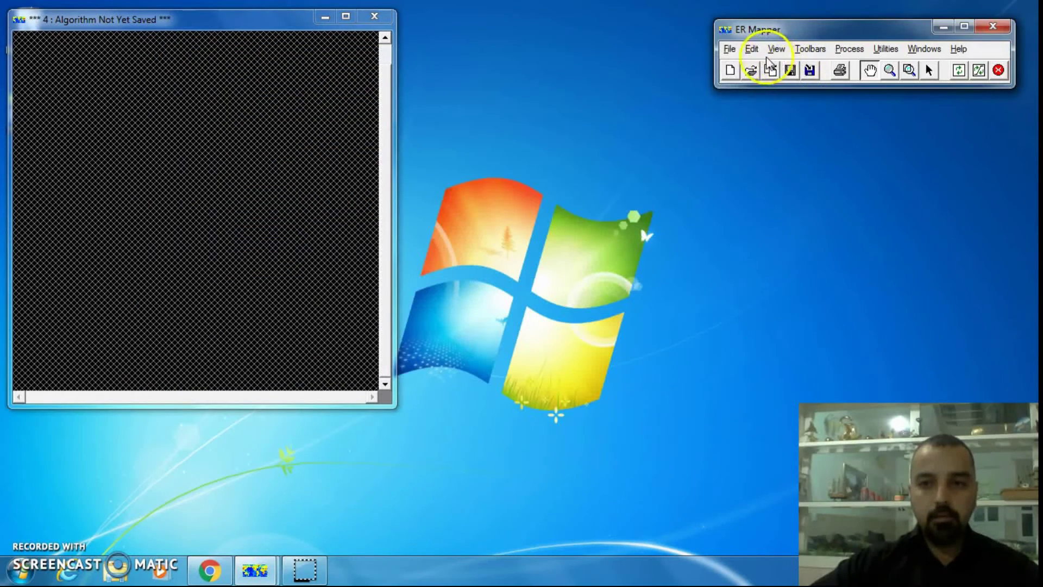
# - Load RGB_432.alg from the Landsat_TM folder into the algorithm window while keeping the file dialog open
pyautogui.click(751, 70)
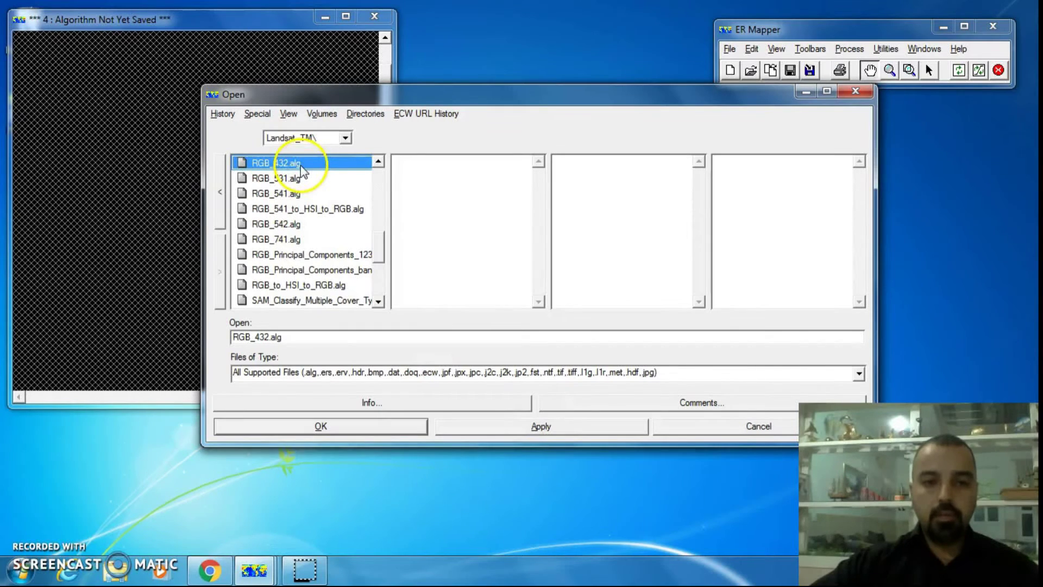
pyautogui.click(547, 428)
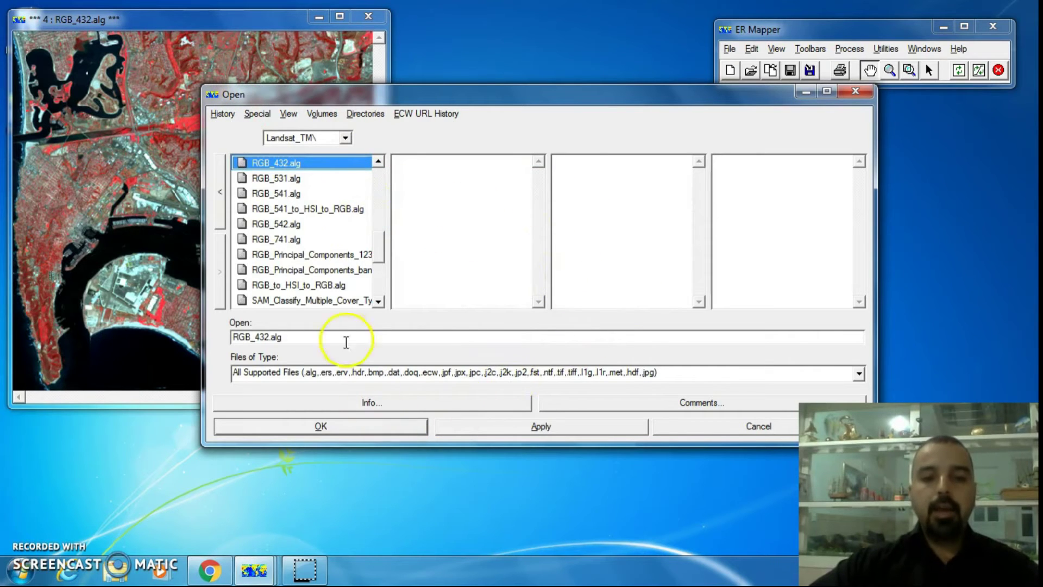
# - Replace the loaded image window with a new algorithm window and load RGB_432.alg into it, closing the file dialog
pyautogui.click(368, 17)
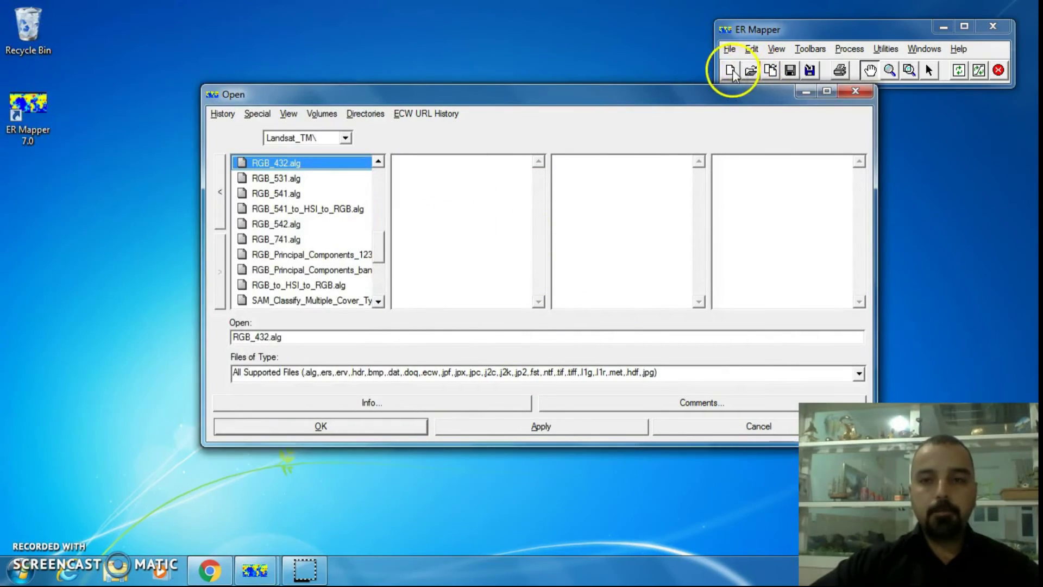
pyautogui.click(731, 71)
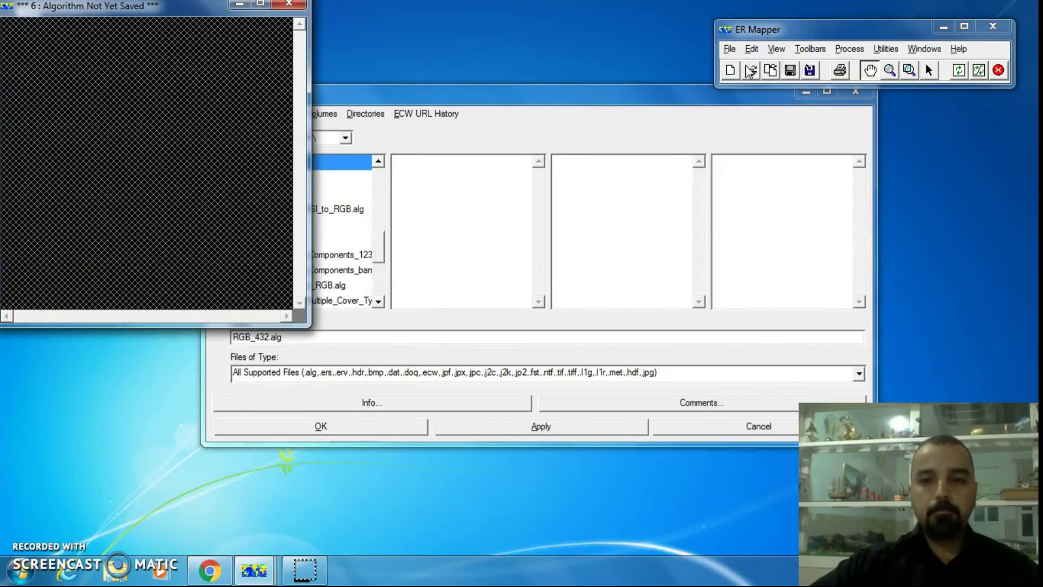
pyautogui.click(616, 101)
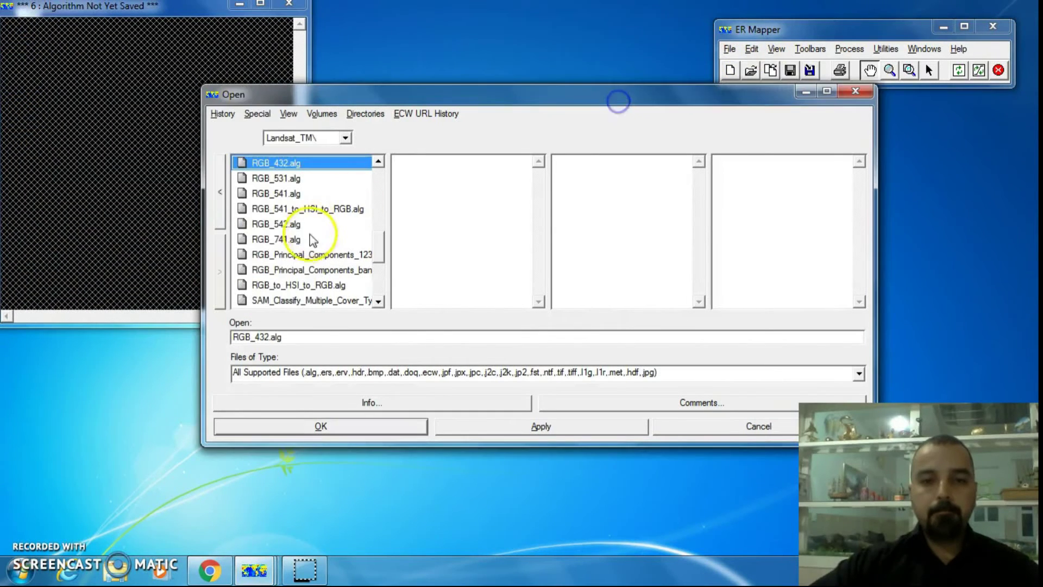
pyautogui.click(380, 428)
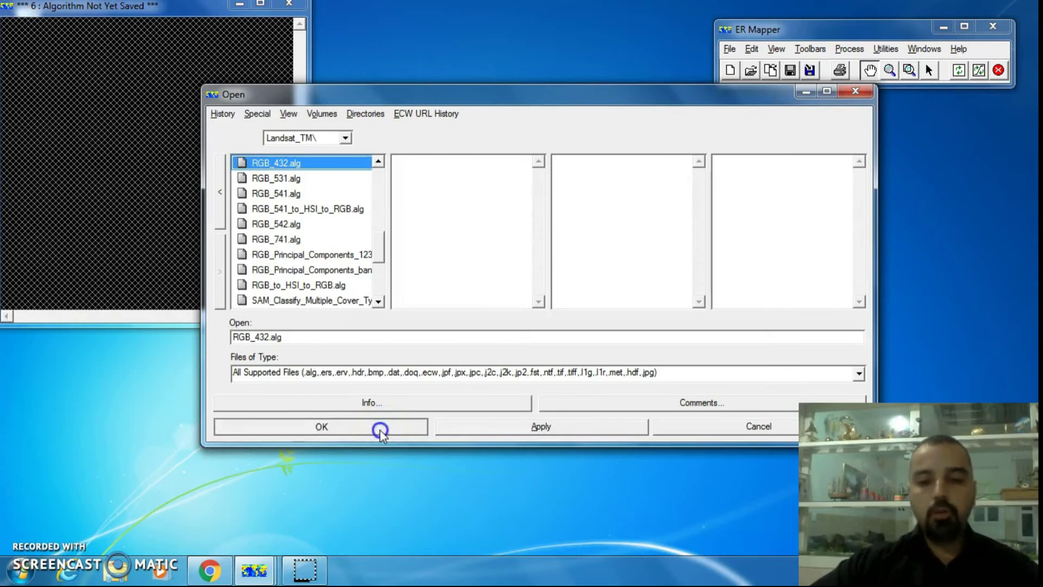
# - View the comments of RGB_432.alg from the file dialog and move the comments window up for reading
pyautogui.click(749, 78)
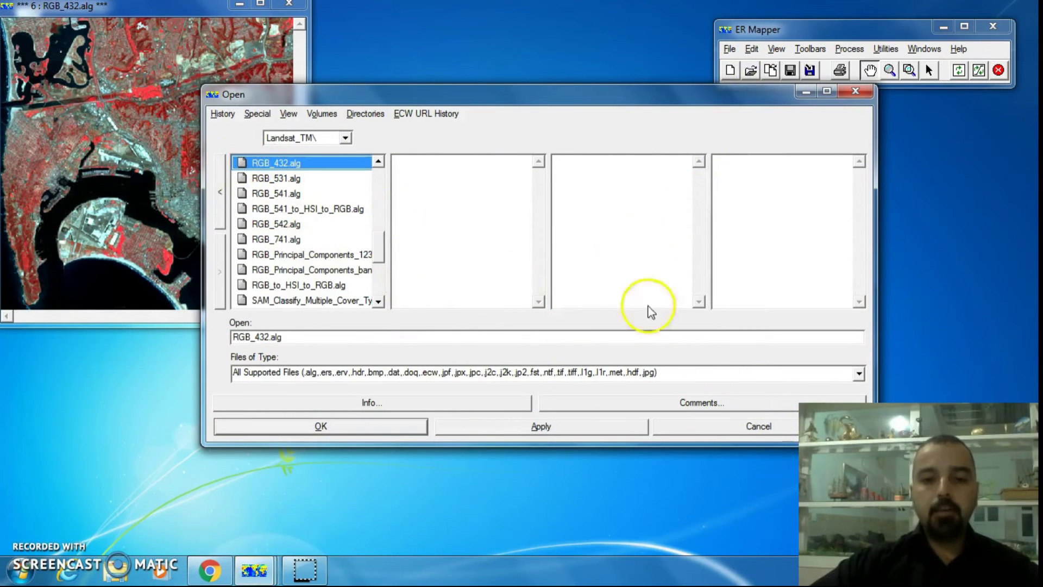
pyautogui.moveTo(630, 98); pyautogui.dragTo(588, 89)
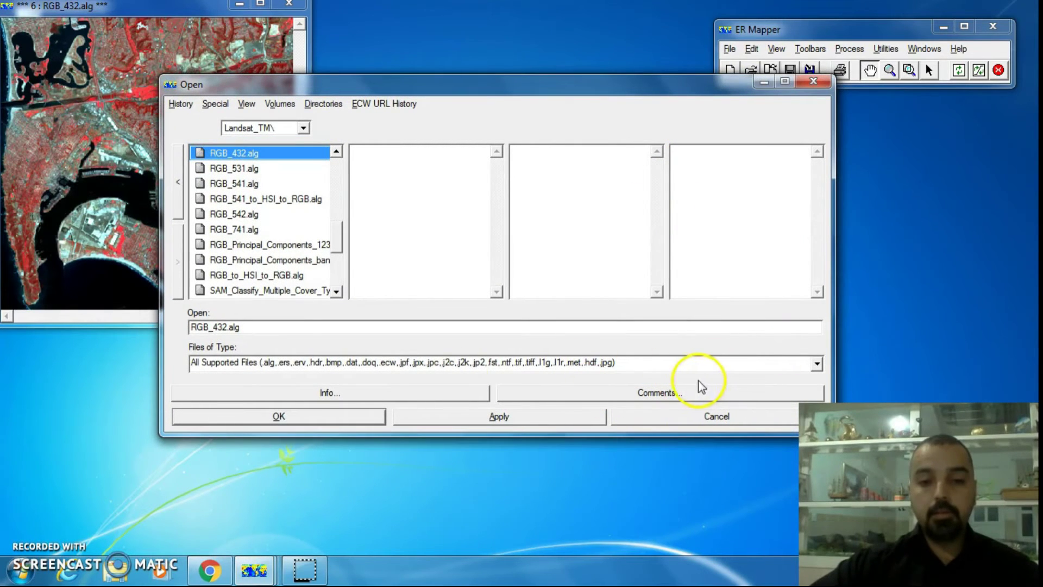
pyautogui.click(610, 395)
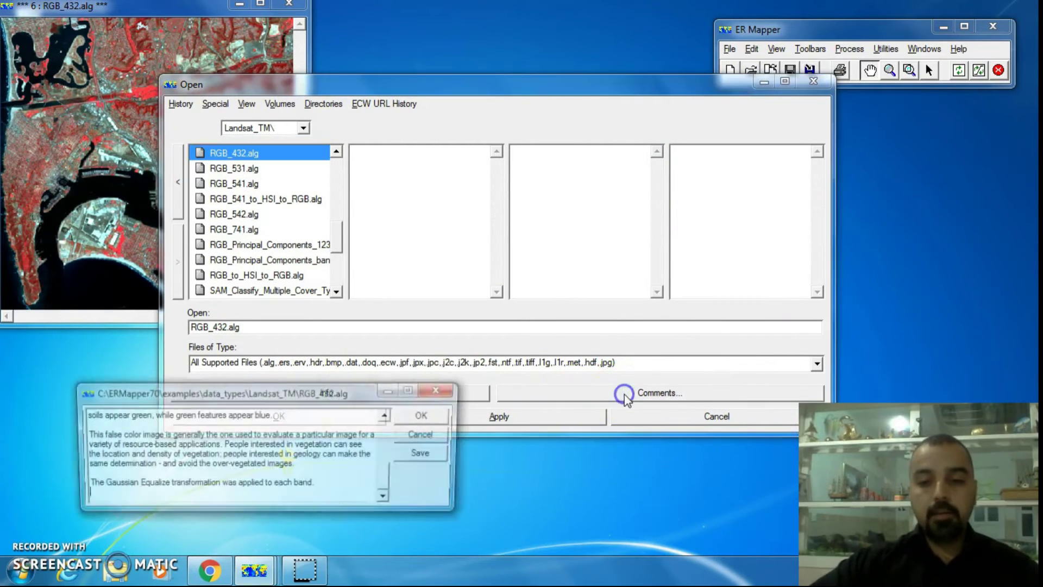
pyautogui.moveTo(328, 402); pyautogui.dragTo(411, 88)
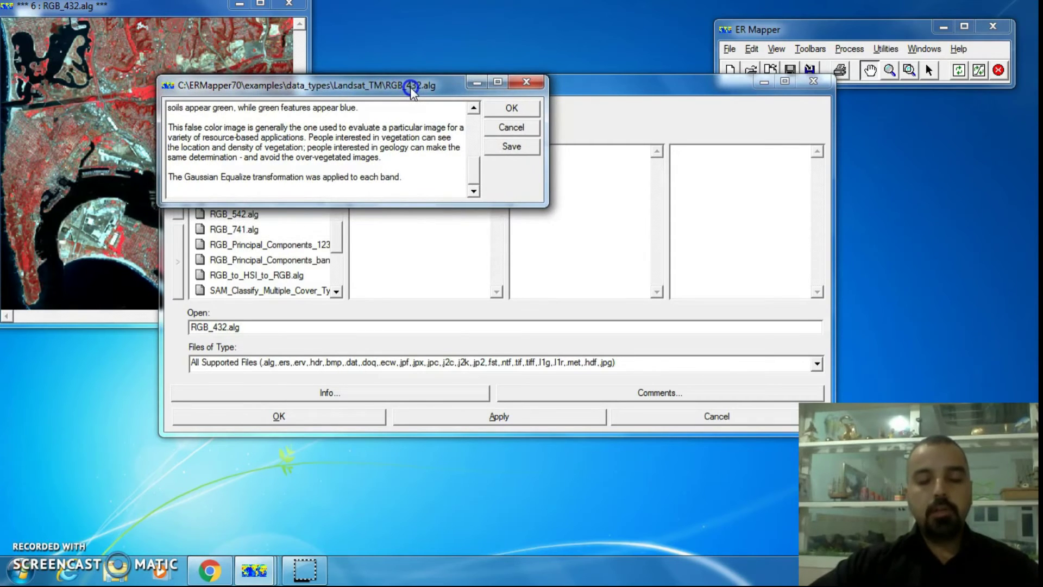
# - Enlarge the comments window to read the full RGB_432.alg description, and close it without saving changes
pyautogui.moveTo(545, 208); pyautogui.dragTo(602, 309)
pyautogui.moveTo(527, 274); pyautogui.dragTo(531, 217)
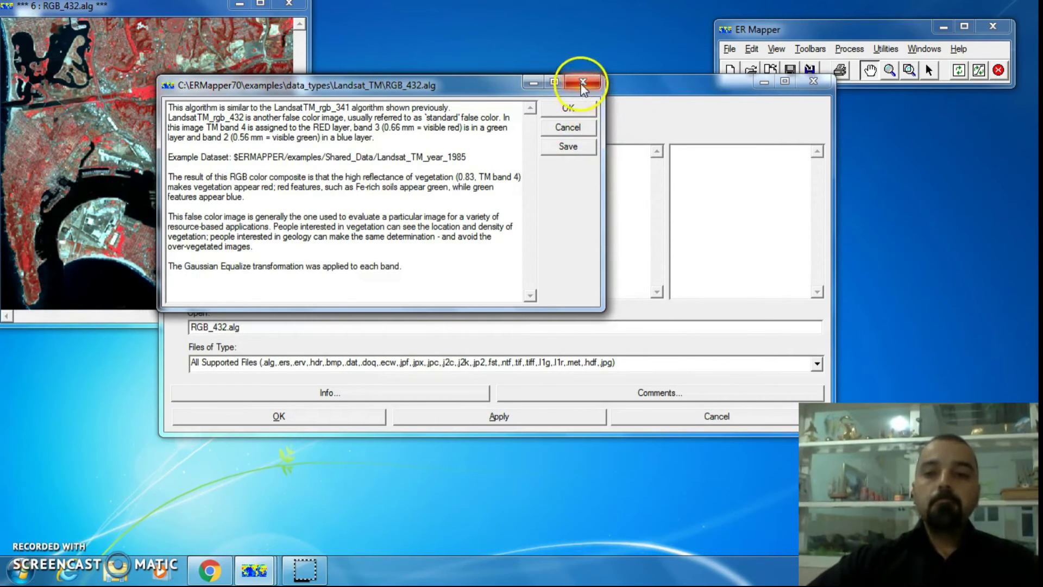
pyautogui.click(568, 107)
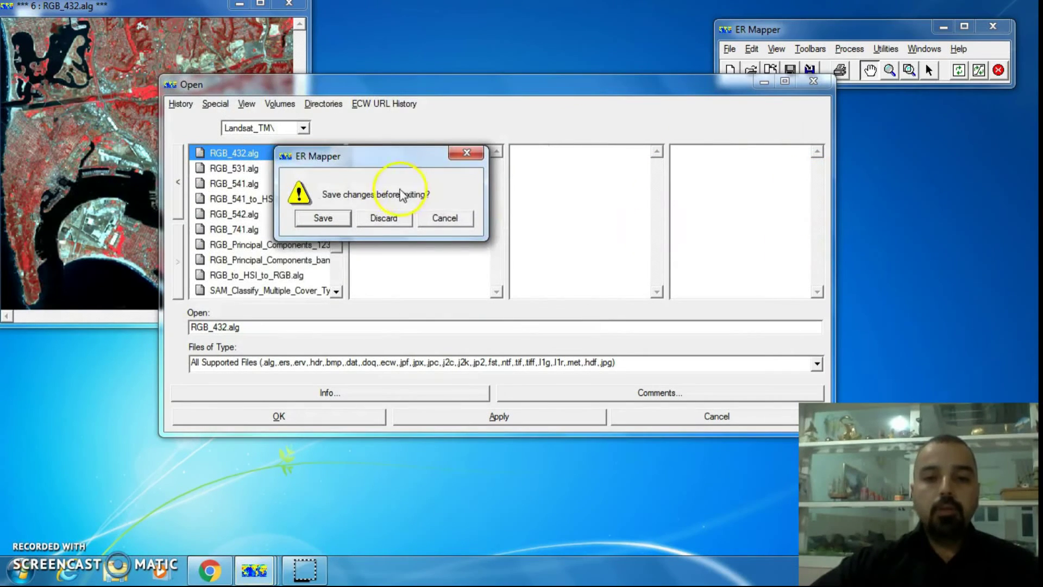
pyautogui.click(441, 218)
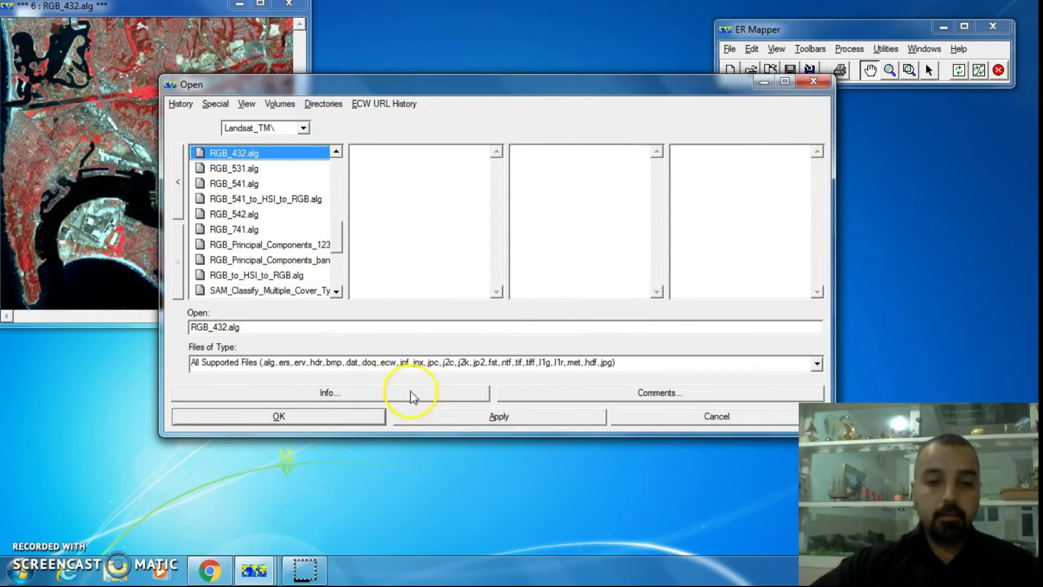
# - View the dataset information for RGB_432.alg, reposition its window to check the data type and file path, and close it
pyautogui.click(446, 391)
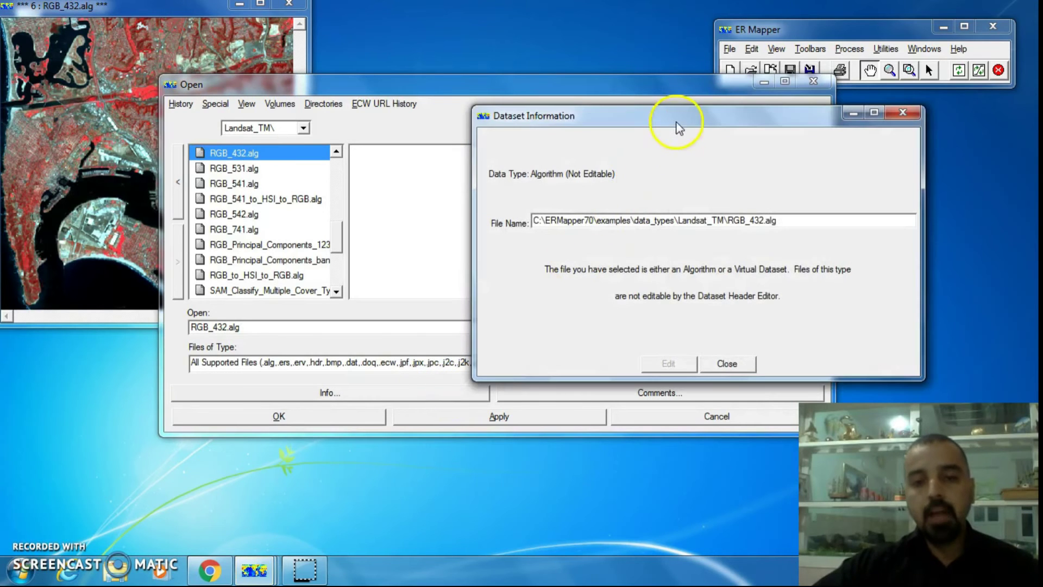
pyautogui.moveTo(677, 123); pyautogui.dragTo(470, 122)
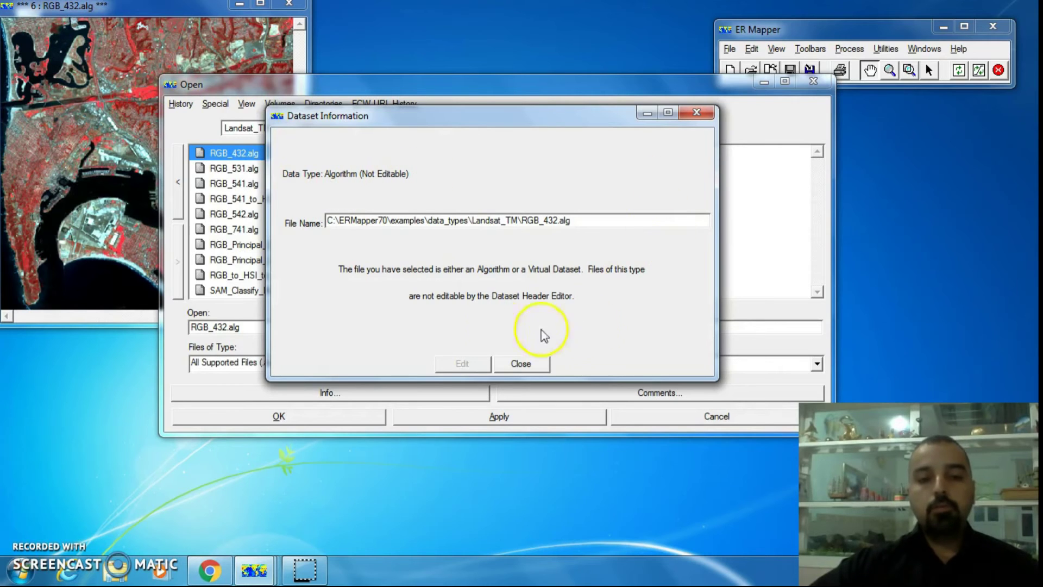
pyautogui.moveTo(420, 118); pyautogui.dragTo(510, 163)
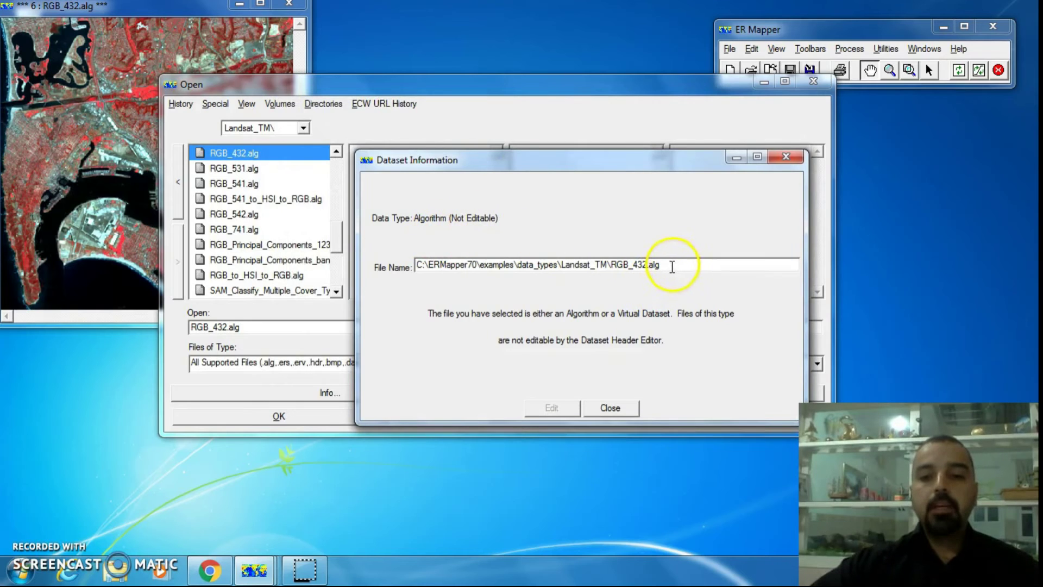
pyautogui.moveTo(670, 266); pyautogui.dragTo(653, 266)
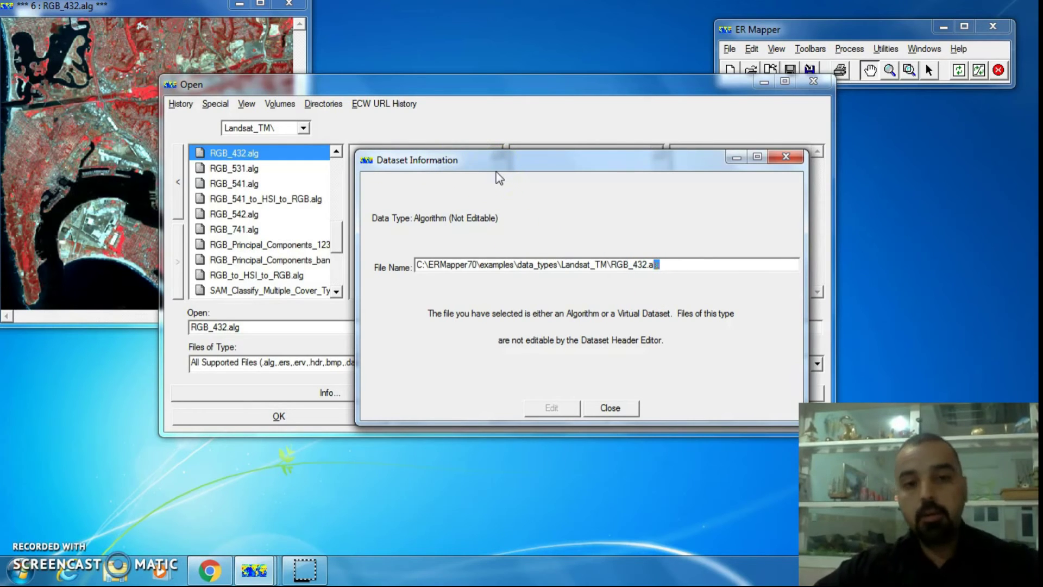
pyautogui.click(458, 179)
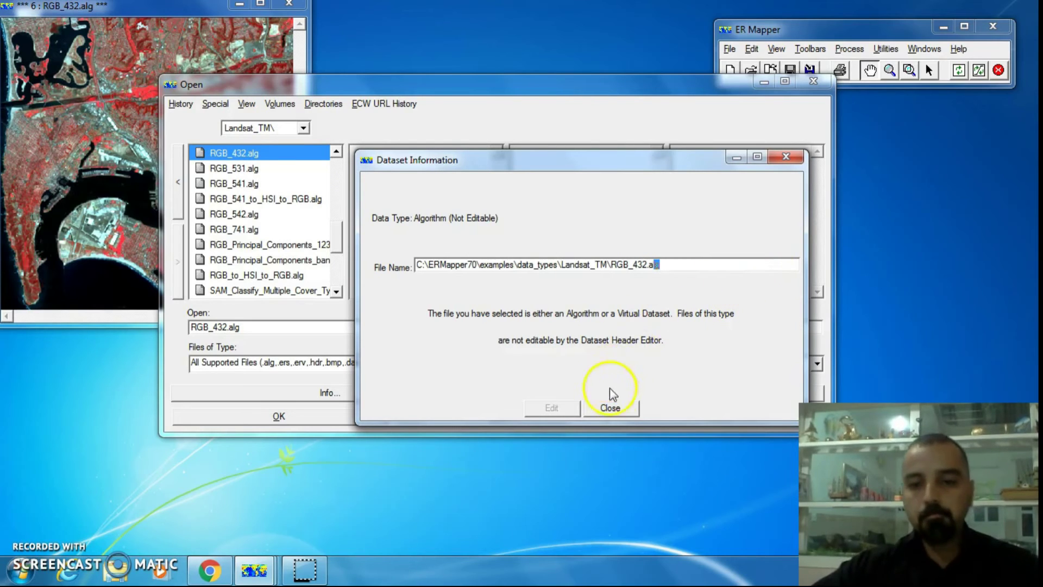
pyautogui.click(622, 407)
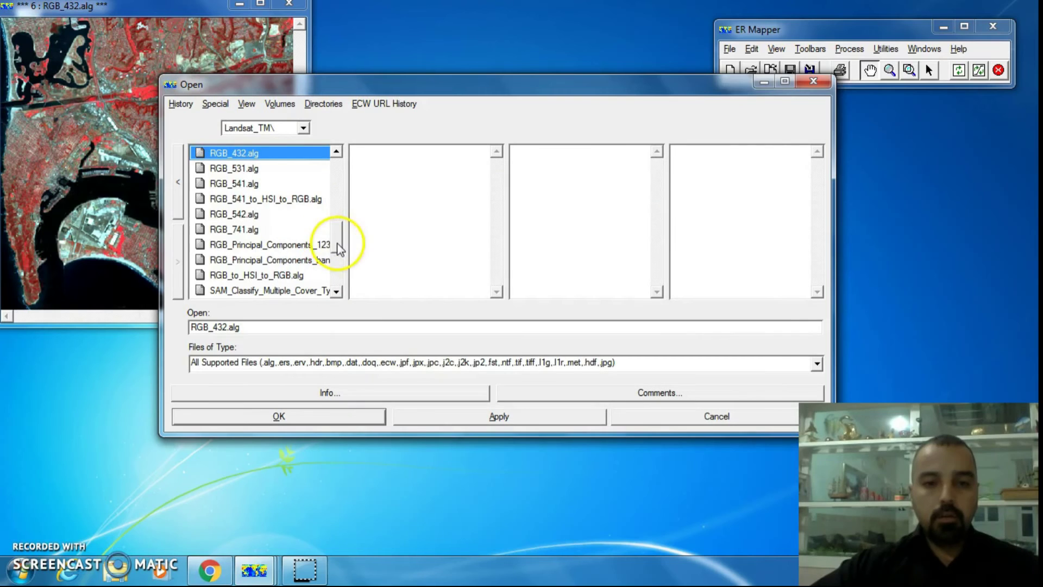
# - Load RGB_321.alg from the Landsat_TM folder into the current image window and shift the main ER Mapper window slightly up
pyautogui.moveTo(338, 245); pyautogui.dragTo(341, 221)
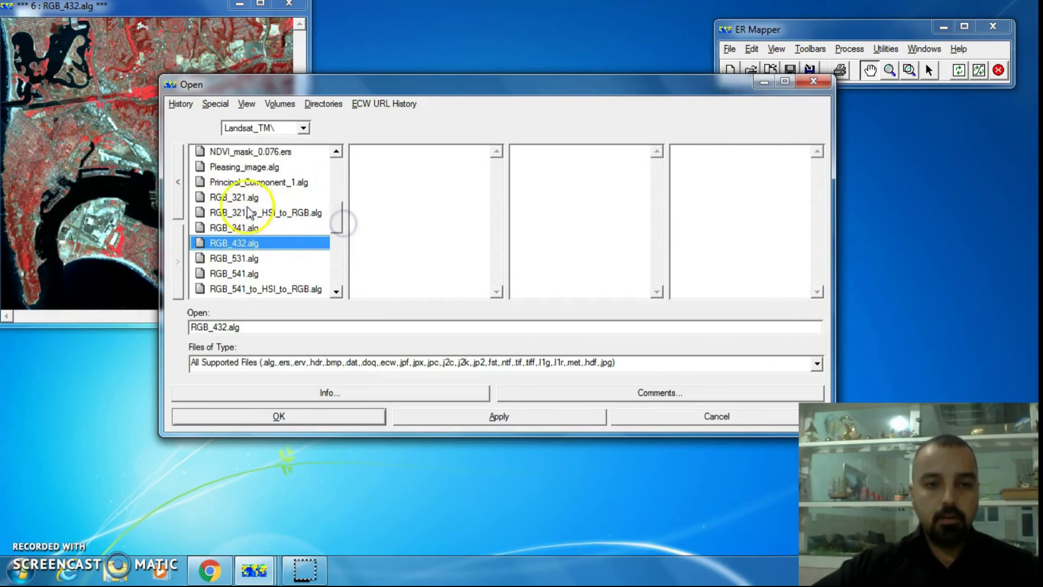
pyautogui.click(234, 198)
pyautogui.click(307, 414)
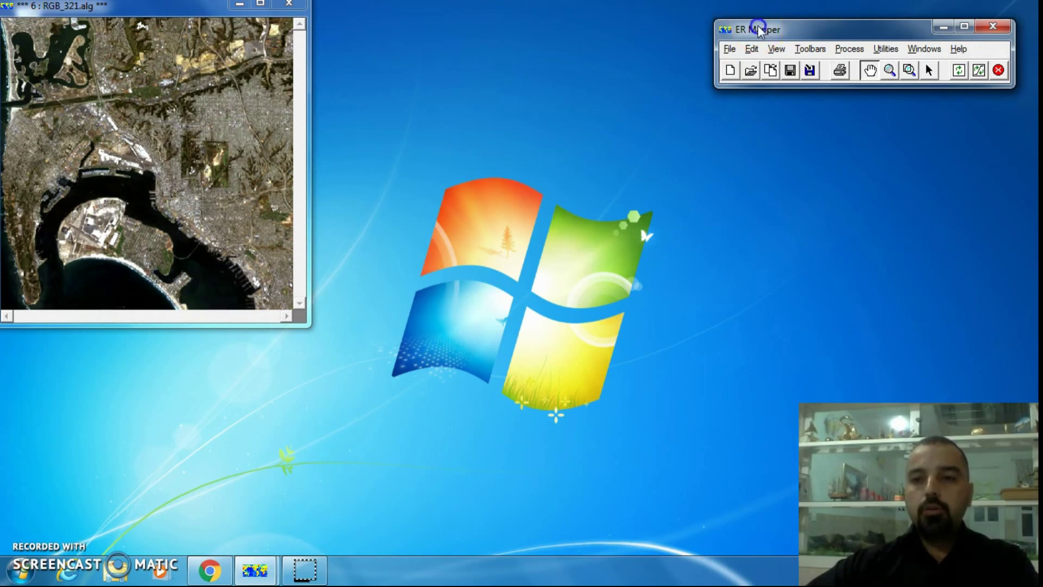
pyautogui.moveTo(758, 31); pyautogui.dragTo(760, 21)
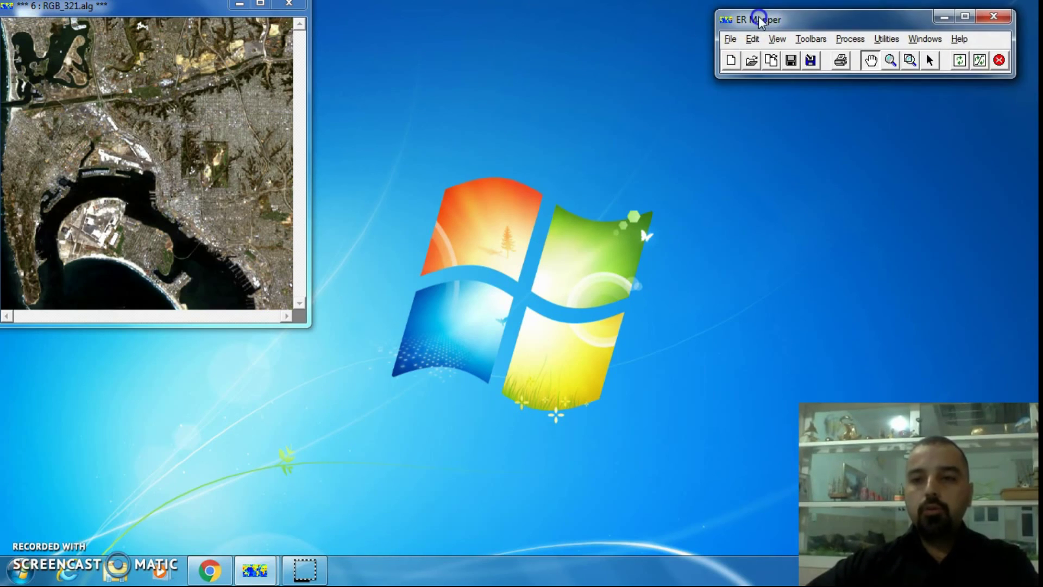
# - Load RGB_432.alg into a new image window and place it directly to the right of the RGB_321.alg window
pyautogui.click(735, 65)
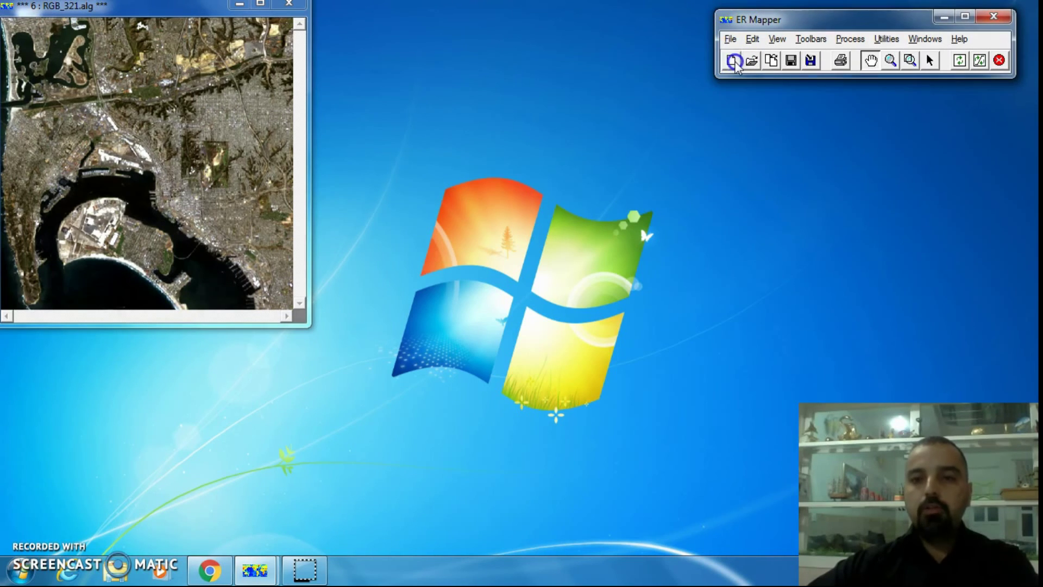
pyautogui.click(751, 61)
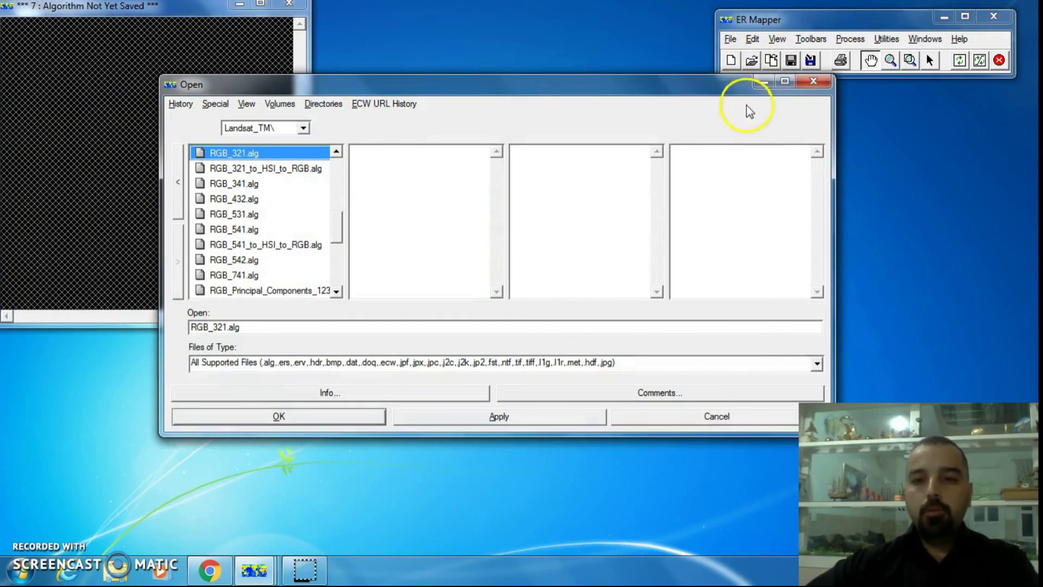
pyautogui.moveTo(338, 229); pyautogui.dragTo(338, 227)
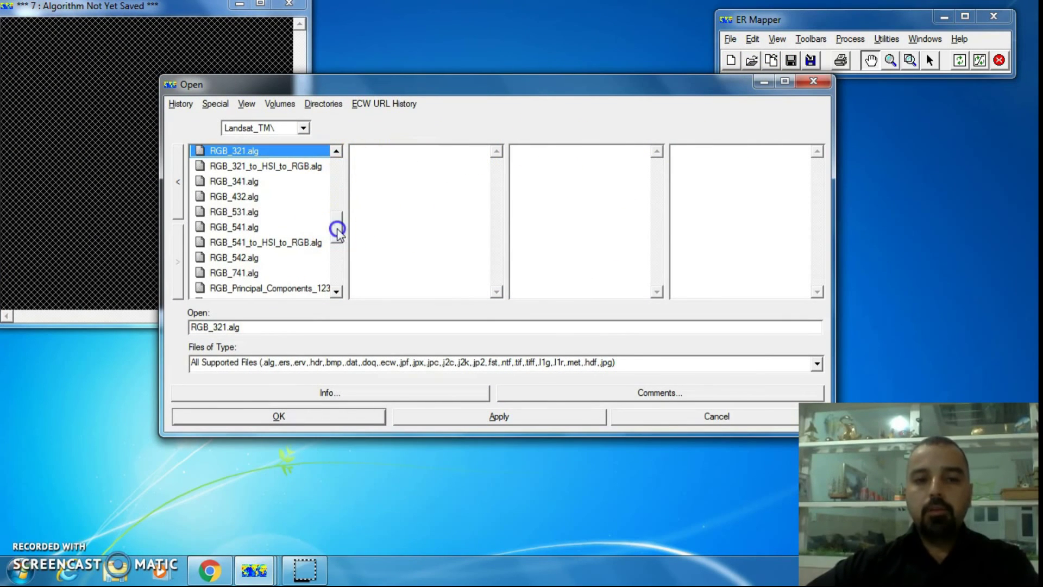
pyautogui.click(228, 197)
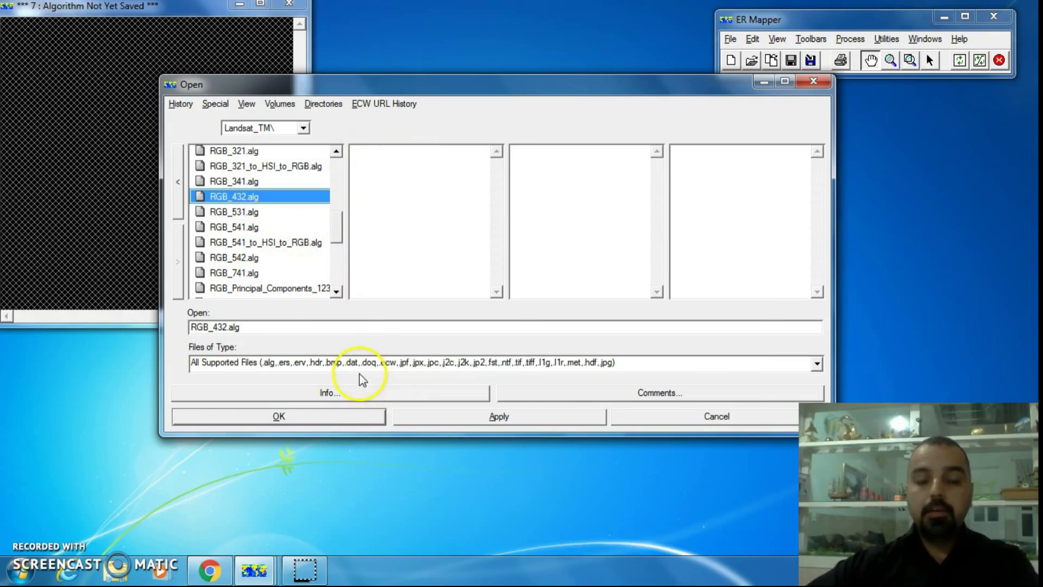
pyautogui.click(338, 422)
pyautogui.moveTo(84, 13); pyautogui.dragTo(402, 19)
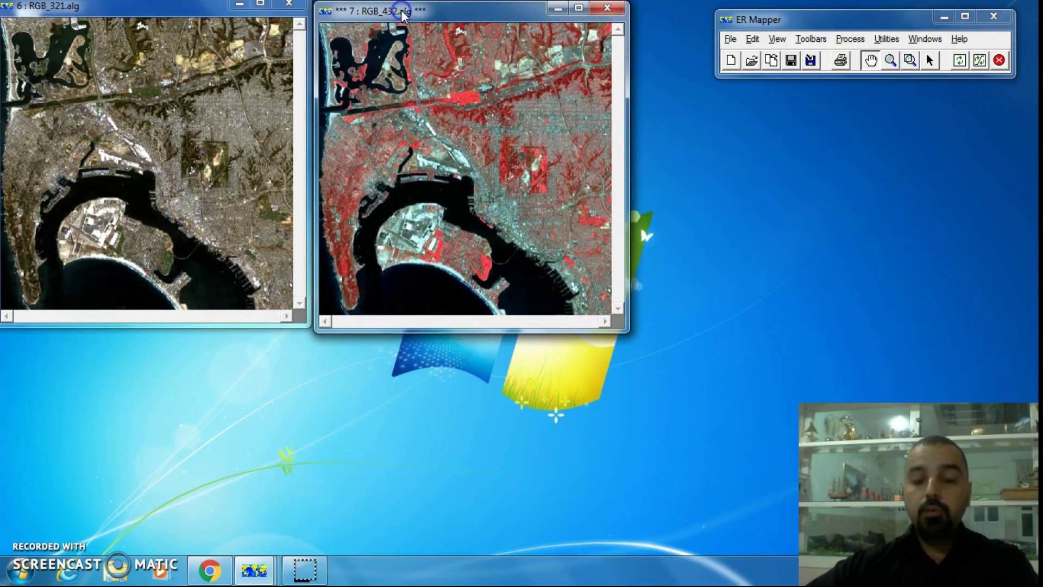
pyautogui.click(450, 157)
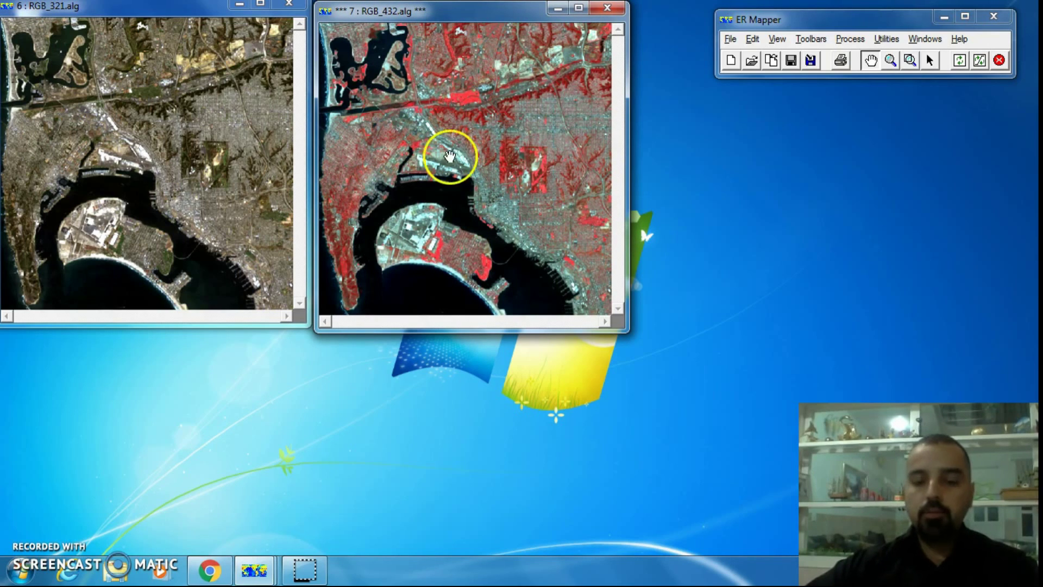
# - Load RGB_741.alg into another new image window and place it directly below the RGB_321.alg window
pyautogui.click(731, 60)
pyautogui.click(752, 60)
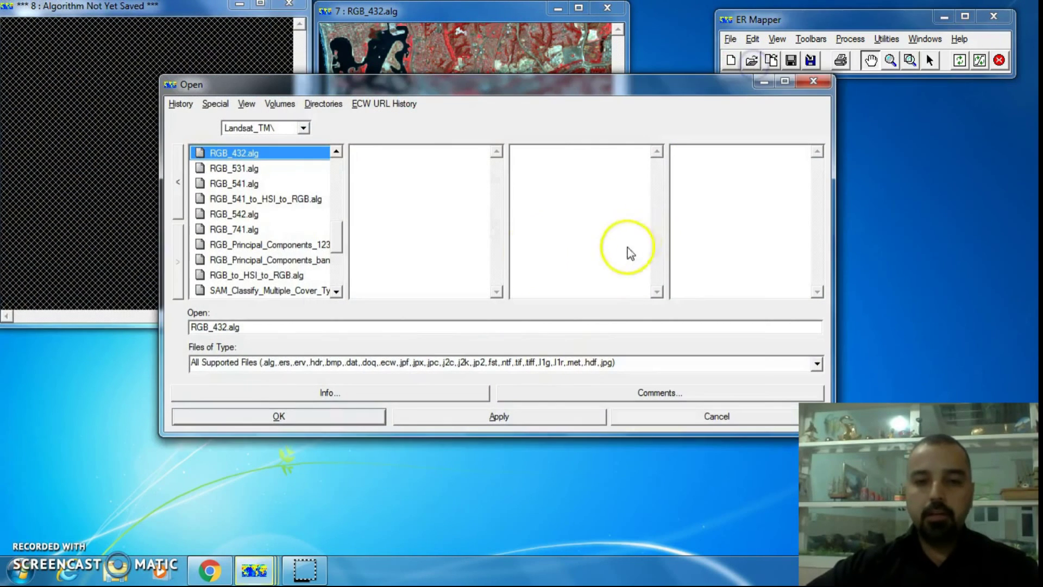
pyautogui.click(251, 169)
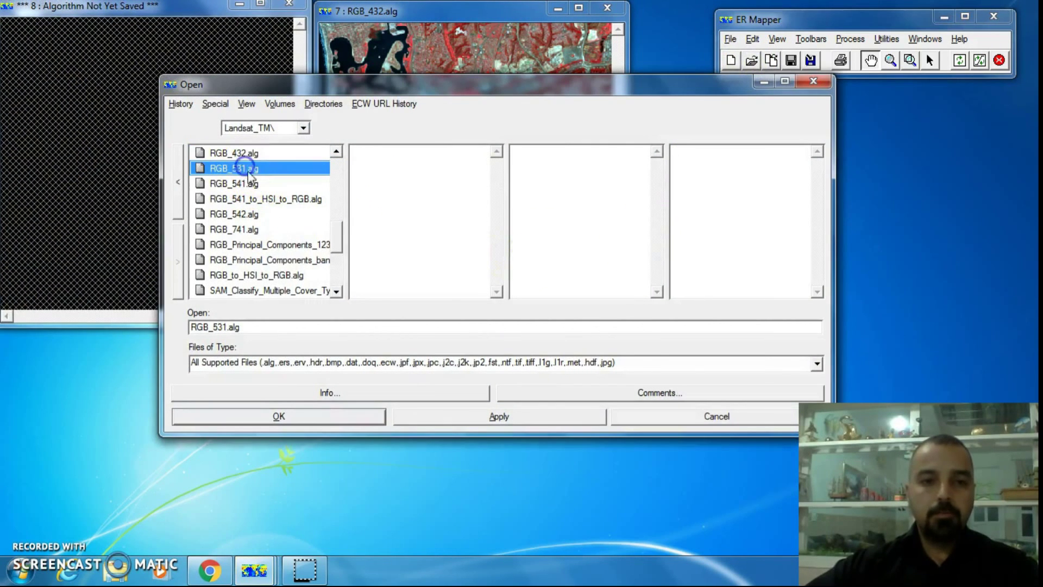
pyautogui.click(244, 229)
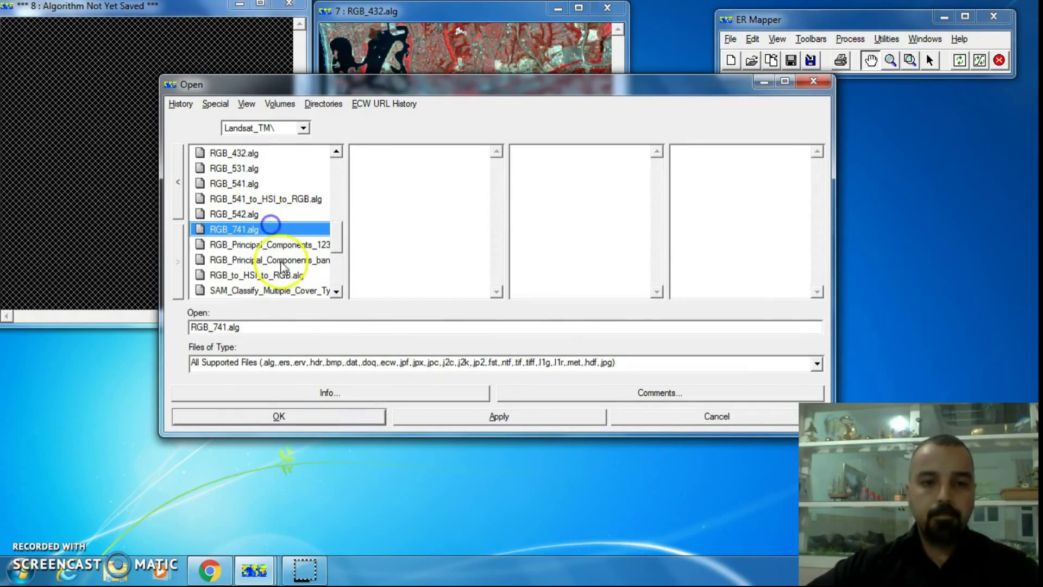
pyautogui.click(325, 417)
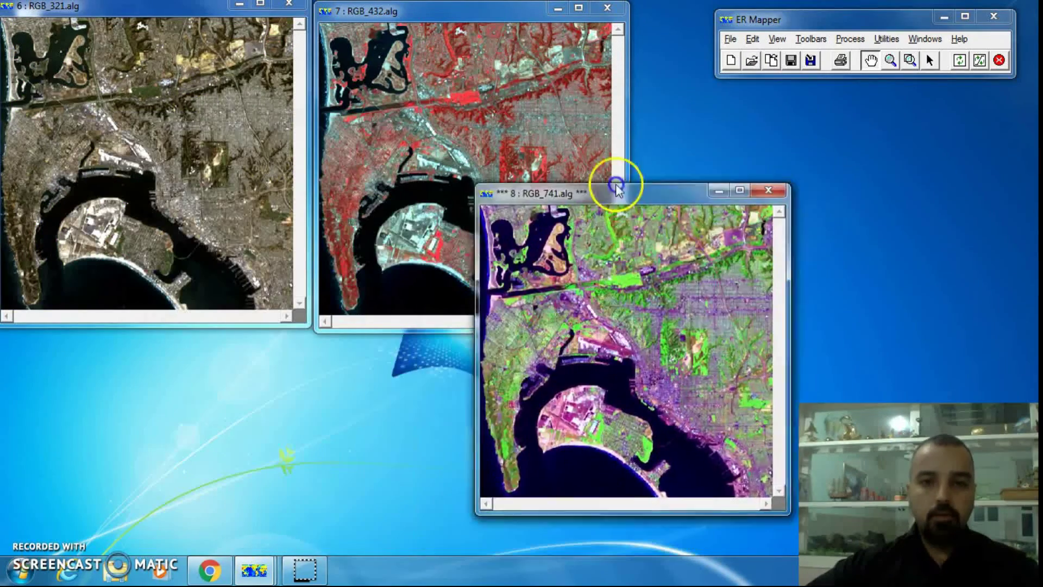
pyautogui.moveTo(612, 182); pyautogui.dragTo(128, 328)
pyautogui.click(233, 216)
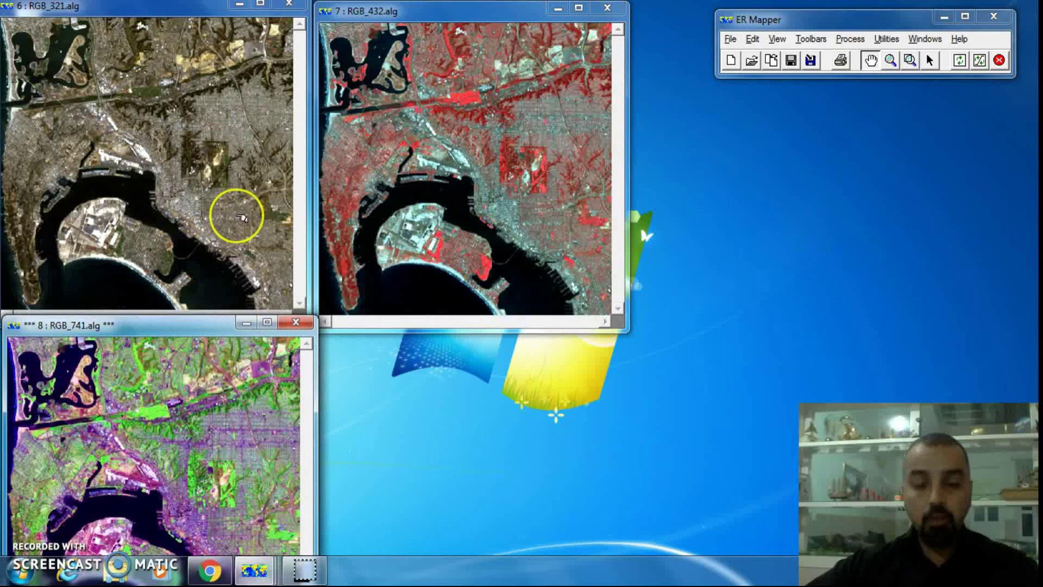
pyautogui.click(733, 324)
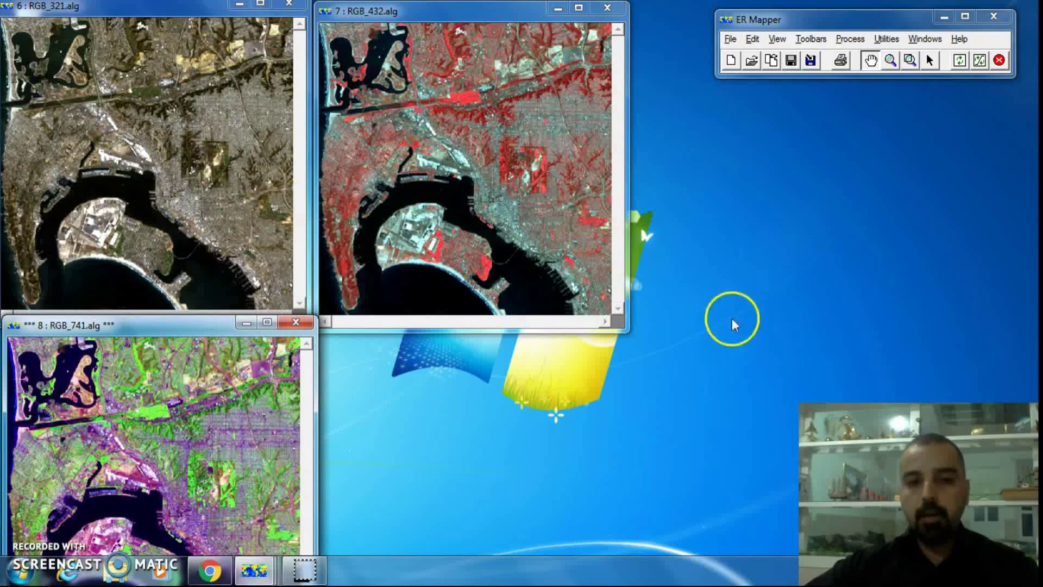
pyautogui.click(463, 455)
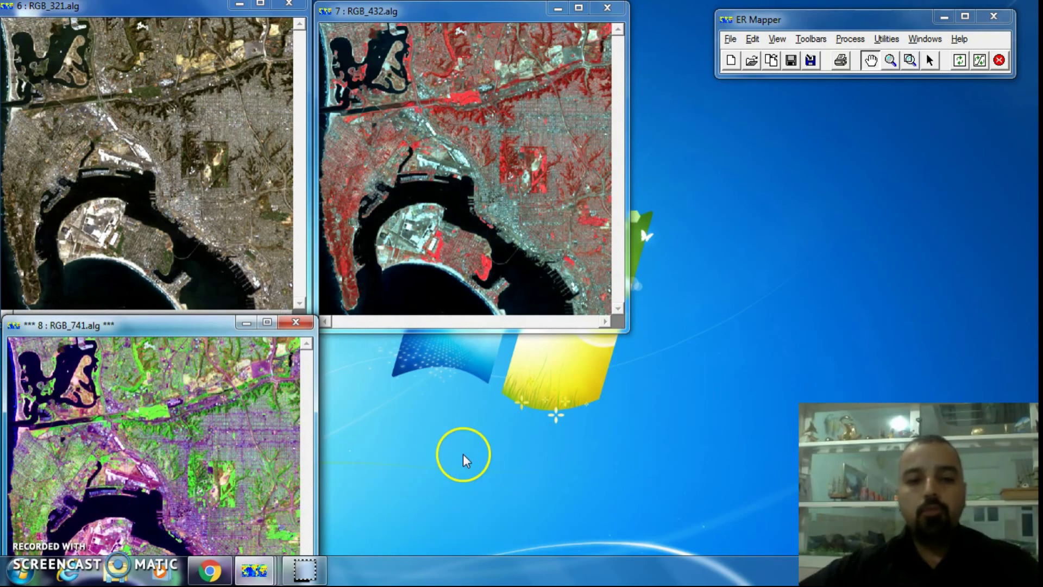